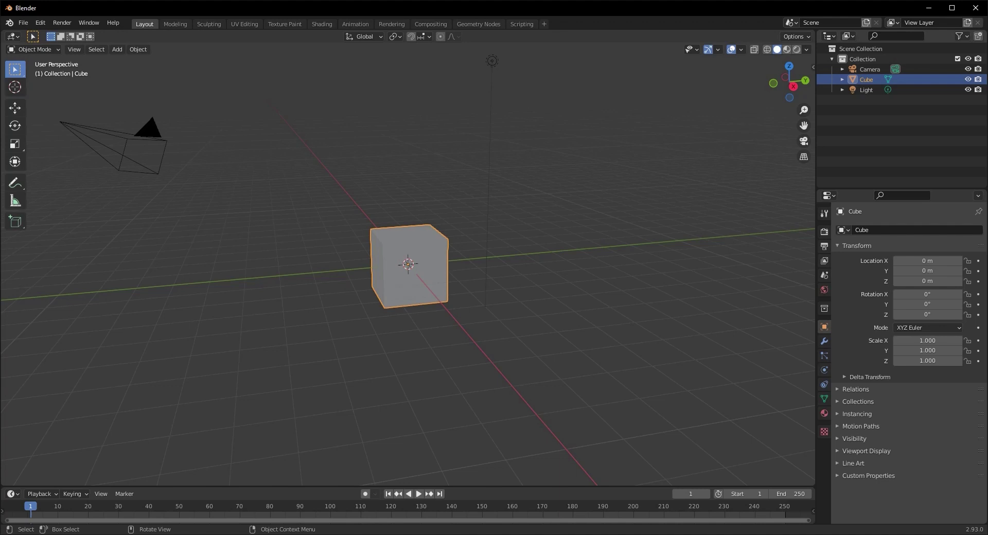
- Delete all default scene objects and add an ico sphere mesh at the world origin
{"action": "key", "text": "a"}
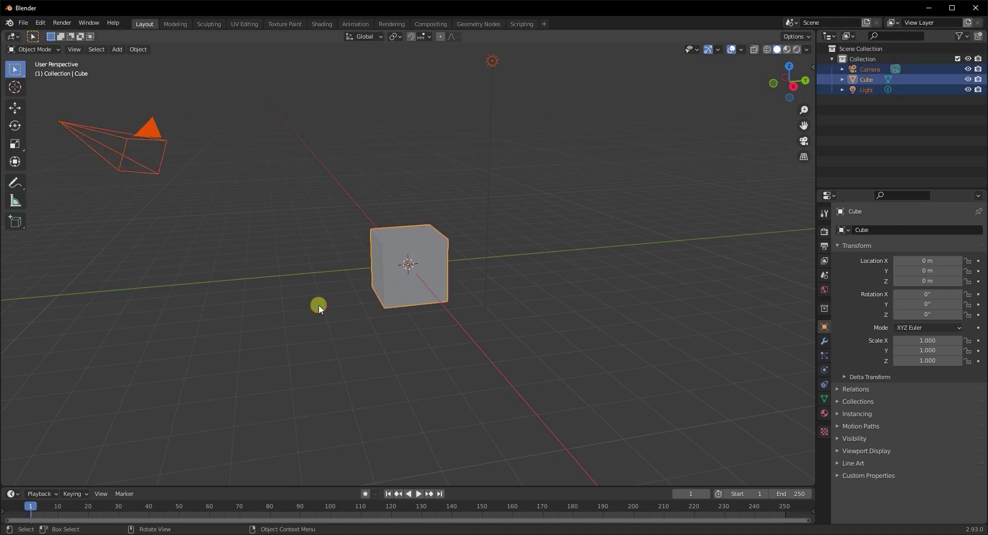
{"action": "key", "text": "Delete"}
{"action": "key", "text": "shift+a"}
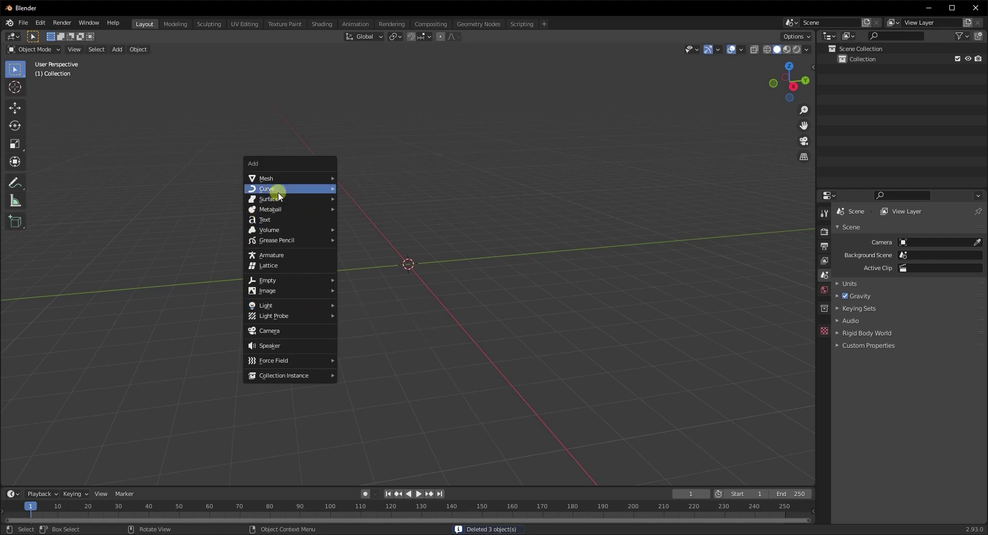
{"action": "mouse_move", "coordinate": [279, 179]}
{"action": "left_click", "coordinate": [358, 221]}
{"action": "middle_click_drag", "start_coordinate": [432, 243], "coordinate": [227, 282]}
- Raise the new ico sphere's subdivisions by two levels and shade it smooth
{"action": "left_click", "coordinate": [81, 477]}
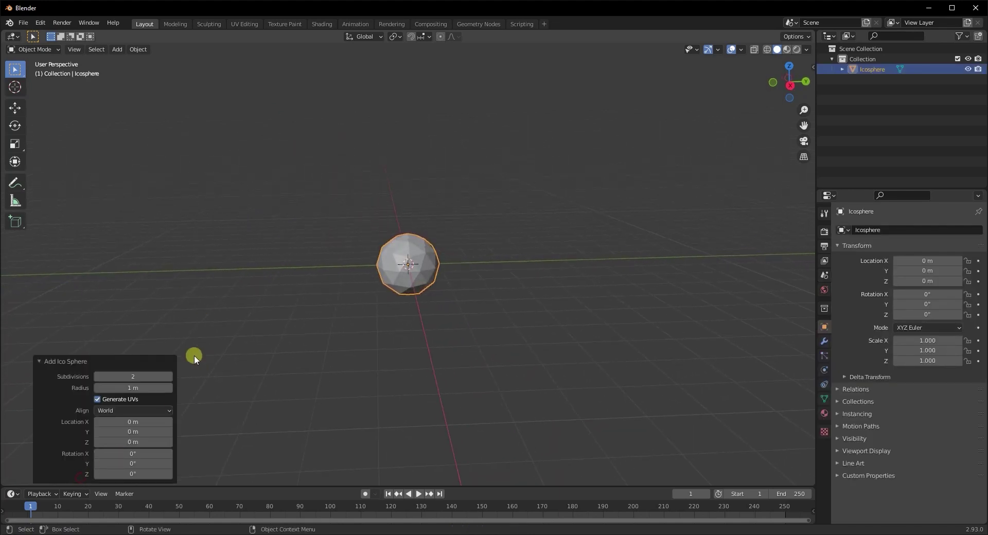
{"action": "left_click", "coordinate": [168, 375]}
{"action": "left_click", "coordinate": [169, 376]}
{"action": "scroll", "coordinate": [297, 343], "scroll_direction": "up", "scroll_amount": 3}
{"action": "middle_click_drag", "start_coordinate": [297, 343], "coordinate": [360, 334]}
{"action": "left_click", "coordinate": [404, 282]}
{"action": "right_click", "coordinate": [404, 286]}
{"action": "left_click", "coordinate": [404, 282]}
{"action": "middle_click_drag", "start_coordinate": [403, 282], "coordinate": [410, 299]}
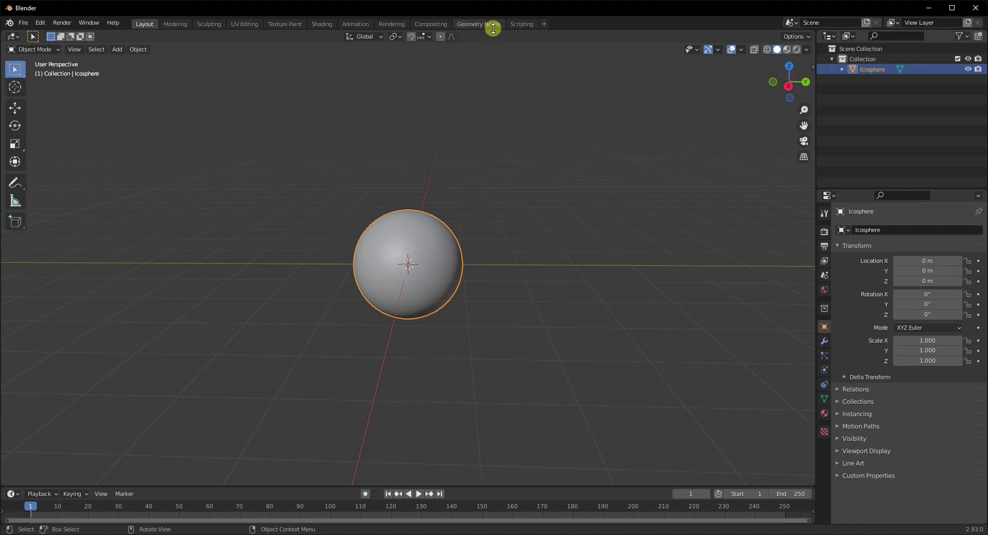
- Switch to the Geometry Nodes workspace and expand the 3D viewport over the spreadsheet area
{"action": "left_click", "coordinate": [481, 24]}
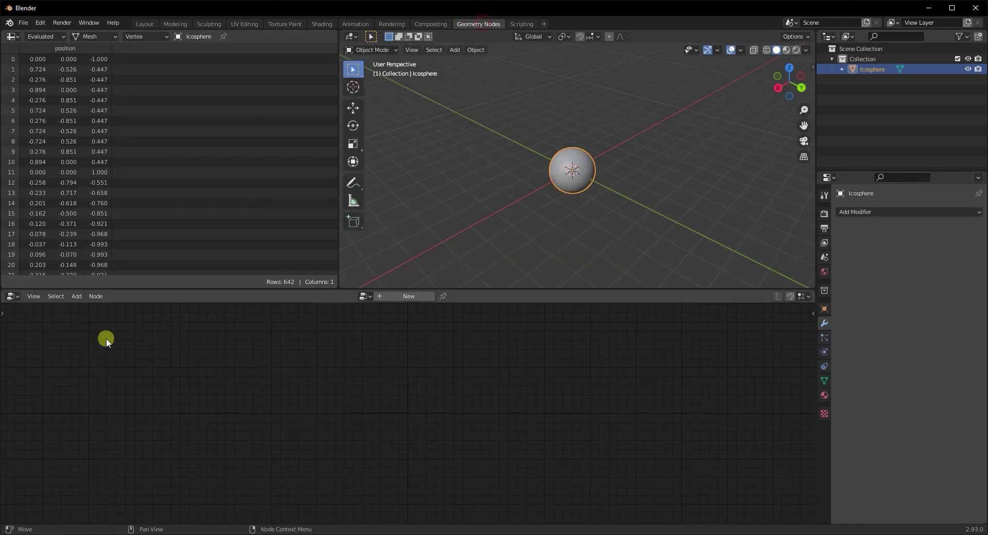
{"action": "left_click", "coordinate": [11, 296]}
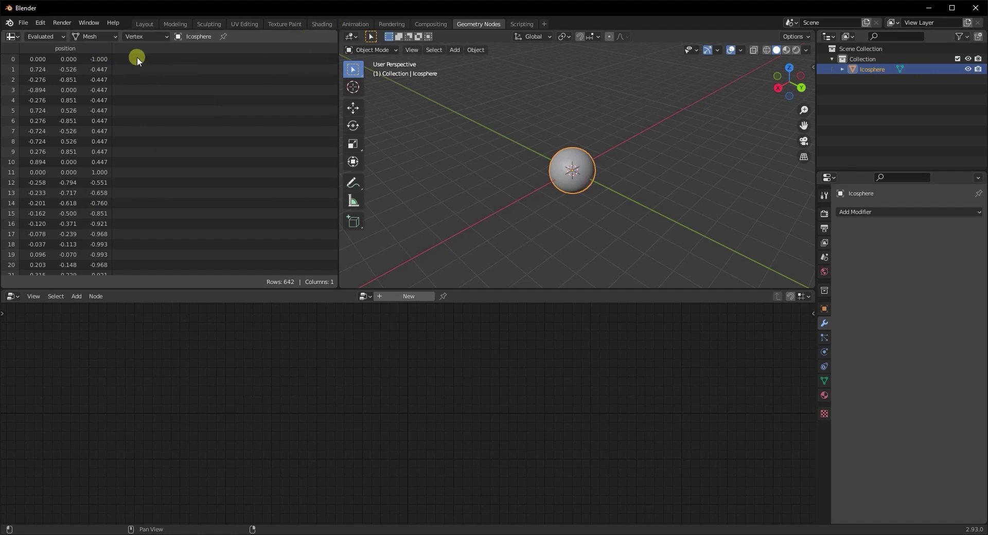
{"action": "left_click_drag", "start_coordinate": [342, 30], "coordinate": [115, 184]}
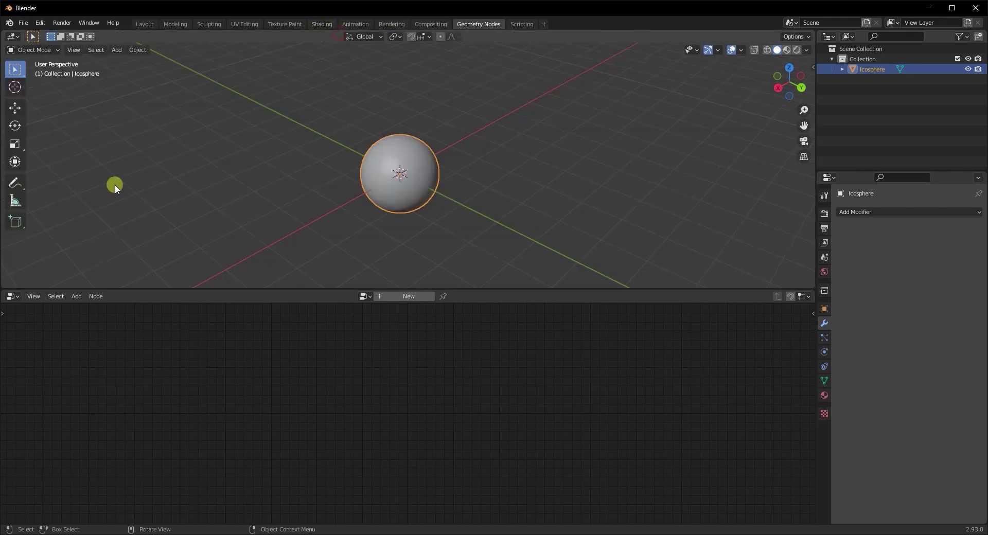
- Create a new geometry node tree on the icosphere and space its Group Input and Group Output nodes farther apart
{"action": "left_click", "coordinate": [404, 297]}
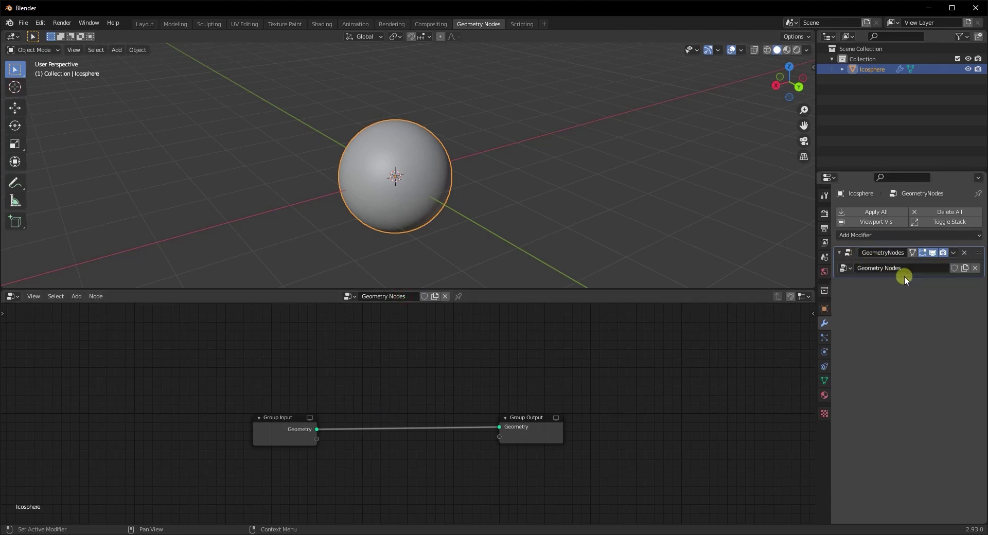
{"action": "middle_click_drag", "start_coordinate": [302, 391], "coordinate": [304, 357]}
{"action": "scroll", "coordinate": [286, 437], "scroll_direction": "up", "scroll_amount": 1}
{"action": "scroll", "coordinate": [286, 435], "scroll_direction": "up", "scroll_amount": 2}
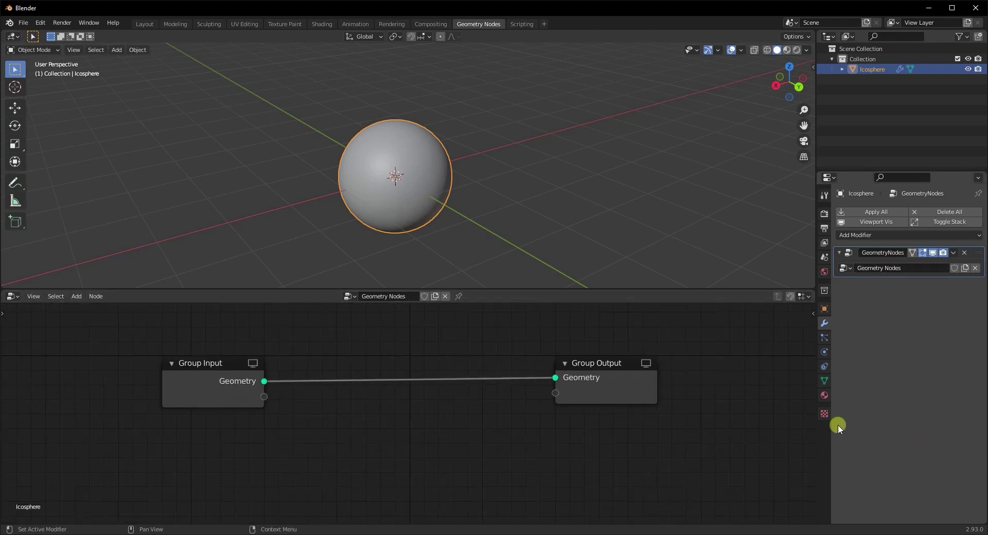
{"action": "mouse_move", "coordinate": [195, 363]}
{"action": "left_mouse_down"}
{"action": "mouse_move", "coordinate": [115, 355]}
{"action": "mouse_move", "coordinate": [198, 355]}
{"action": "left_mouse_up"}
{"action": "left_click_drag", "start_coordinate": [588, 364], "coordinate": [629, 369]}
{"action": "left_click_drag", "start_coordinate": [206, 353], "coordinate": [199, 364]}
{"action": "left_click_drag", "start_coordinate": [187, 59], "coordinate": [603, 274]}
{"action": "left_click", "coordinate": [652, 371]}
{"action": "left_click_drag", "start_coordinate": [652, 371], "coordinate": [638, 368]}
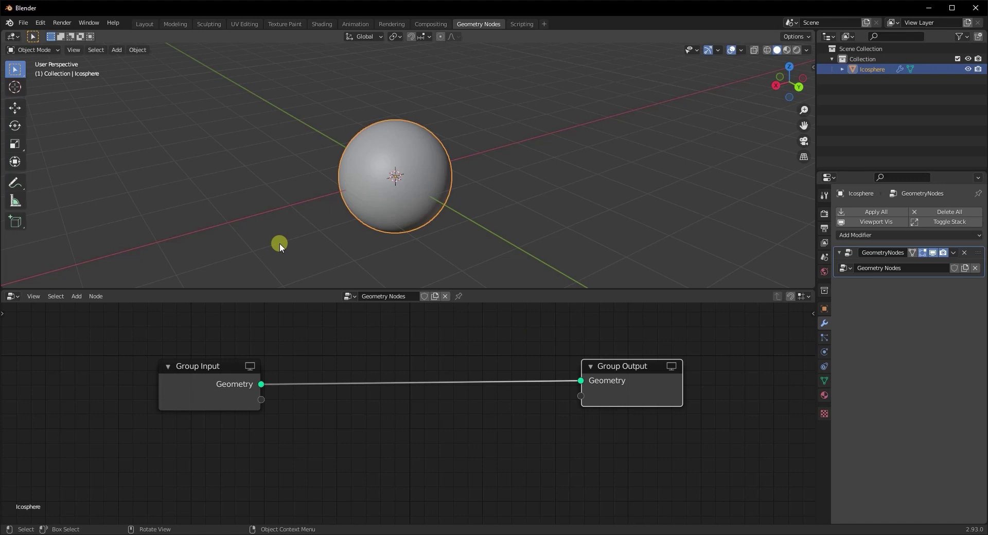
- Disconnect the geometry link between Group Input and Group Output, and reconnect it
{"action": "left_click_drag", "start_coordinate": [582, 381], "coordinate": [516, 381]}
{"action": "middle_click_drag", "start_coordinate": [394, 241], "coordinate": [329, 273]}
{"action": "key", "text": "Tab"}
{"action": "key", "text": "Tab"}
{"action": "left_click_drag", "start_coordinate": [261, 384], "coordinate": [582, 381]}
- Make room beside the Group Input node and insert a Point Instance node on the link to Group Output
{"action": "left_click_drag", "start_coordinate": [209, 375], "coordinate": [129, 378]}
{"action": "key", "text": "shift+a"}
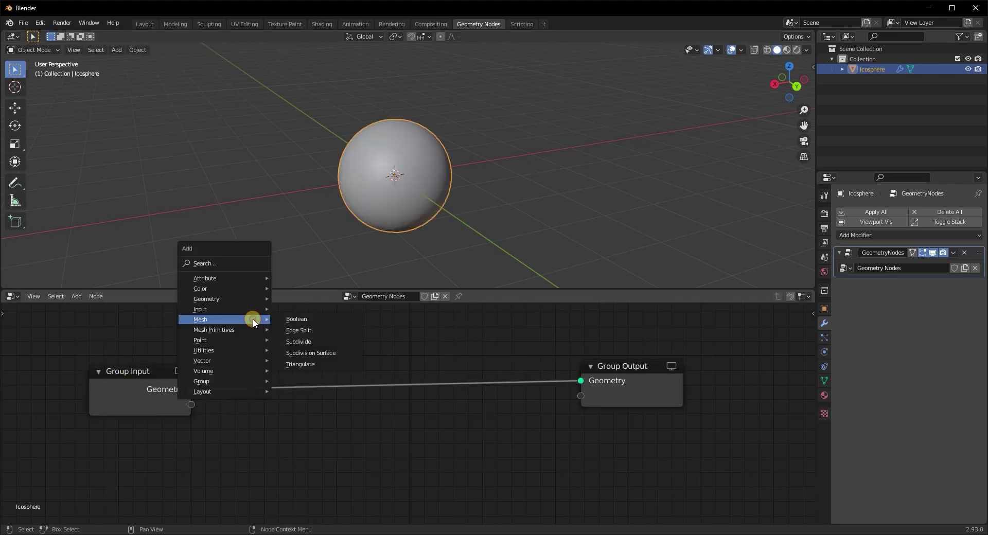
{"action": "left_click", "coordinate": [227, 257]}
{"action": "type", "text": "point"}
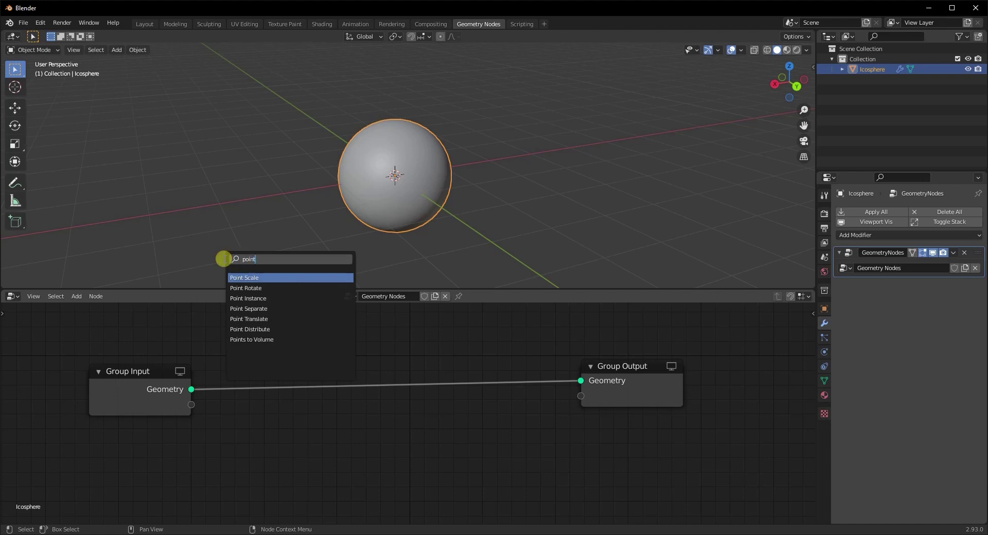
{"action": "key", "text": "Down"}
{"action": "key", "text": "Return"}
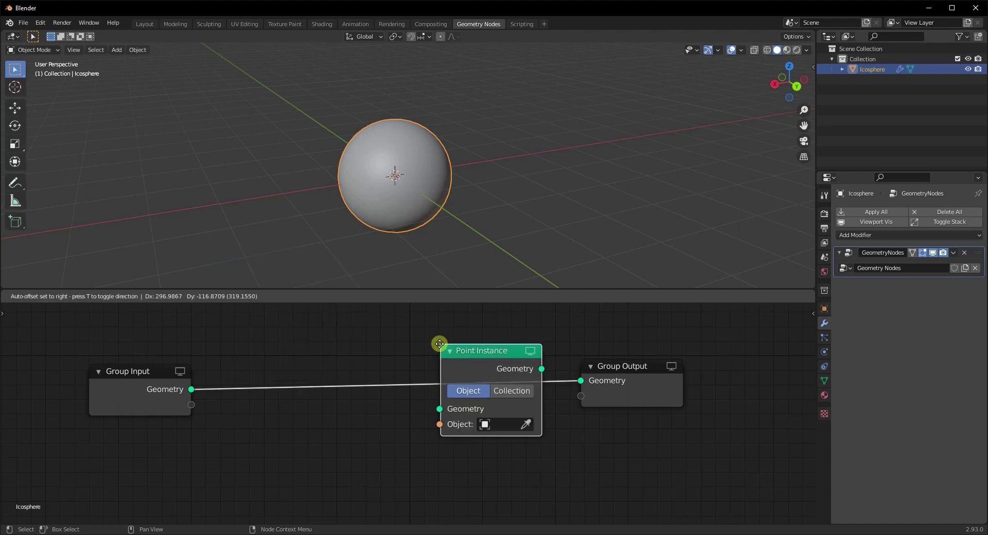
{"action": "left_click", "coordinate": [441, 345]}
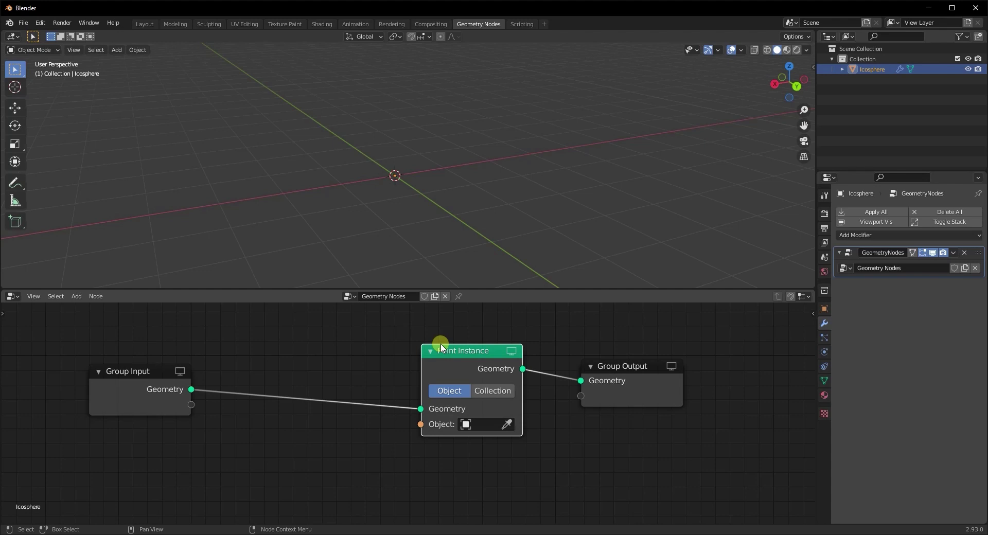
- Add a second ico sphere to the scene and shade it smooth
{"action": "middle_click_drag", "start_coordinate": [523, 254], "coordinate": [508, 150]}
{"action": "key", "text": "shift+a"}
{"action": "mouse_move", "coordinate": [509, 151]}
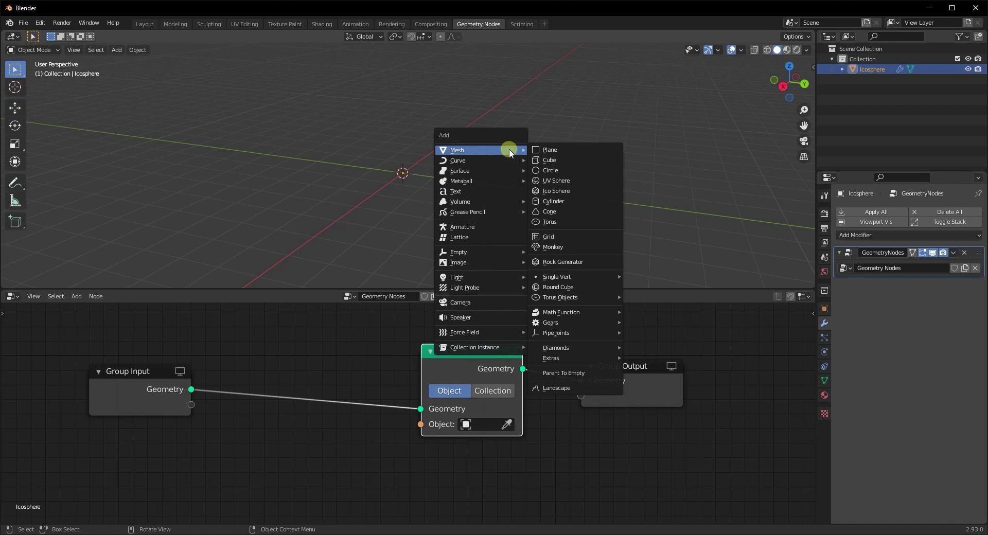
{"action": "left_click", "coordinate": [546, 191]}
{"action": "middle_click_drag", "start_coordinate": [546, 191], "coordinate": [389, 166]}
{"action": "right_click", "coordinate": [391, 168]}
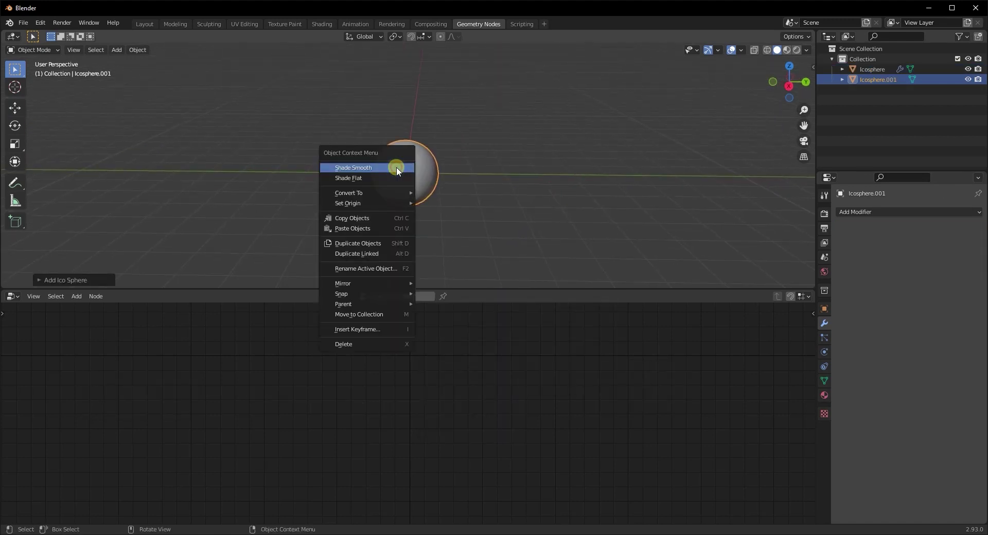
{"action": "left_click", "coordinate": [397, 171]}
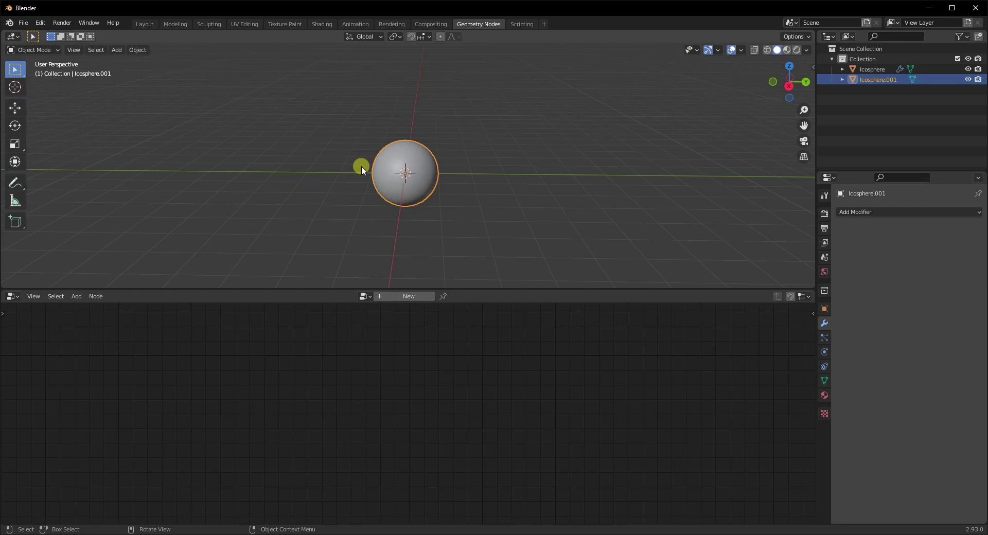
- Move the second ico sphere well away from the origin and assign it as the Point Instance object on the first Icosphere
{"action": "key", "text": "g"}
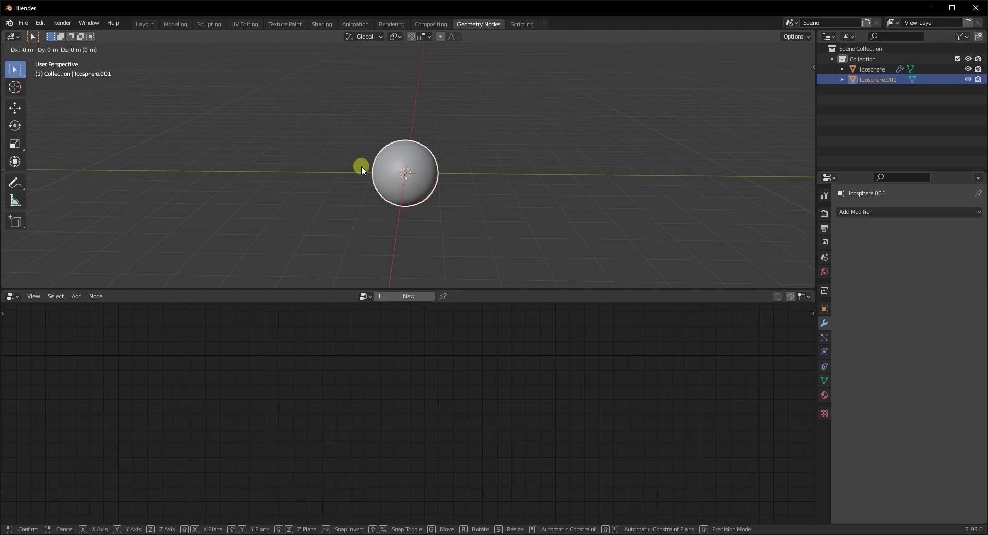
{"action": "left_click", "coordinate": [662, 163]}
{"action": "left_click", "coordinate": [865, 67]}
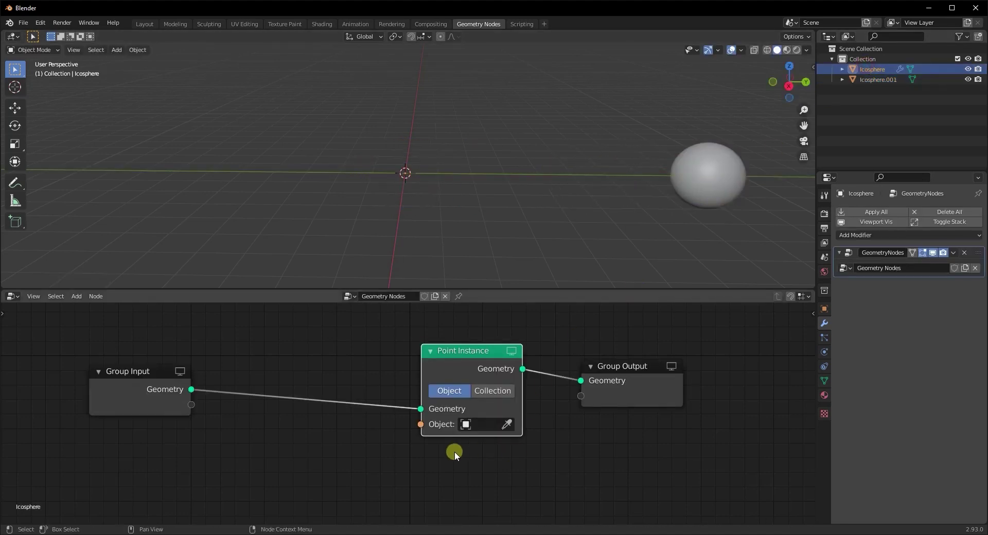
{"action": "left_click", "coordinate": [508, 424]}
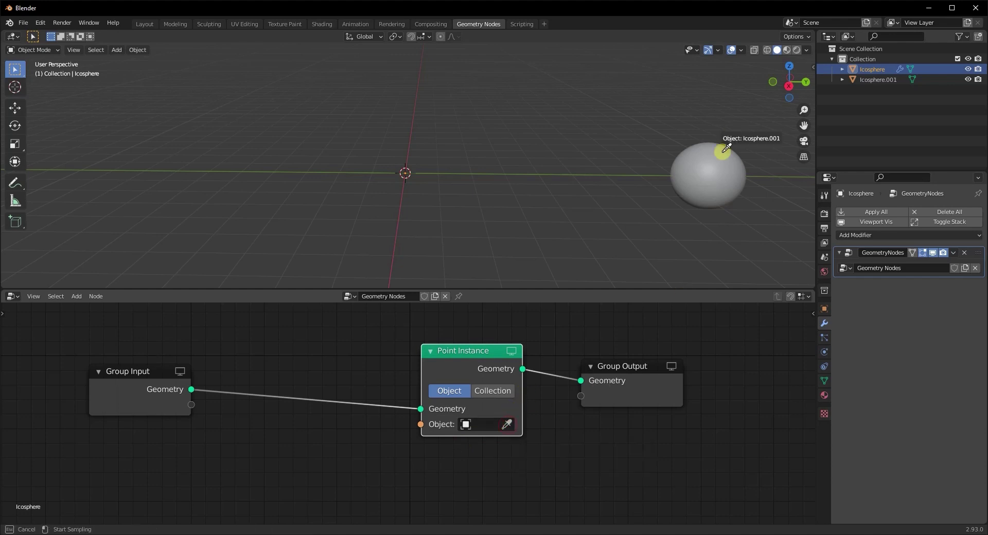
{"action": "left_click", "coordinate": [698, 168]}
- Examine the overlapping sphere instances on the first icosphere from close up and from a distance
{"action": "scroll", "coordinate": [311, 238], "scroll_direction": "up", "scroll_amount": 4}
{"action": "middle_click_drag", "start_coordinate": [311, 238], "coordinate": [360, 218]}
{"action": "scroll", "coordinate": [428, 225], "scroll_direction": "down", "scroll_amount": 3}
{"action": "scroll", "coordinate": [360, 218], "scroll_direction": "up", "scroll_amount": 4}
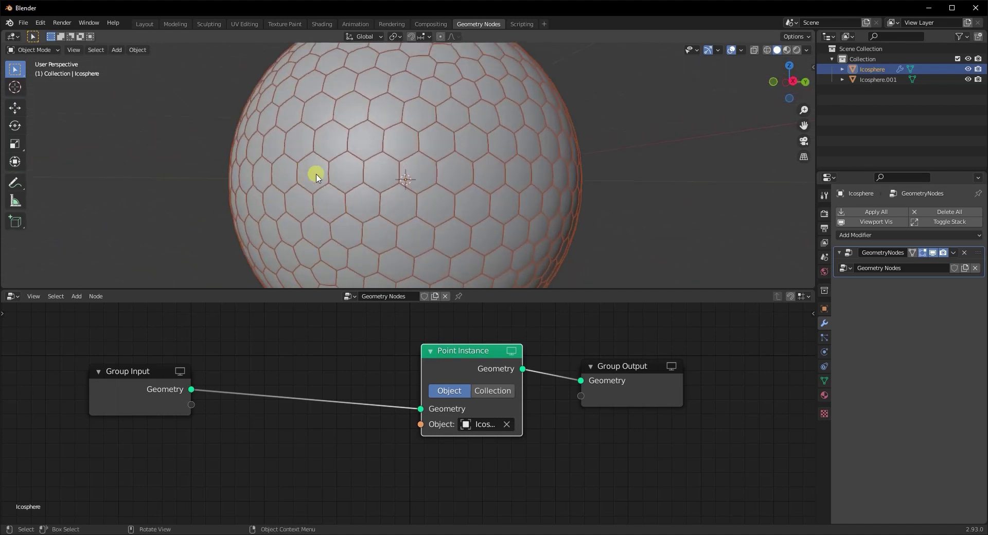
{"action": "scroll", "coordinate": [566, 237], "scroll_direction": "down", "scroll_amount": 3}
{"action": "middle_click_drag", "start_coordinate": [529, 228], "coordinate": [480, 239]}
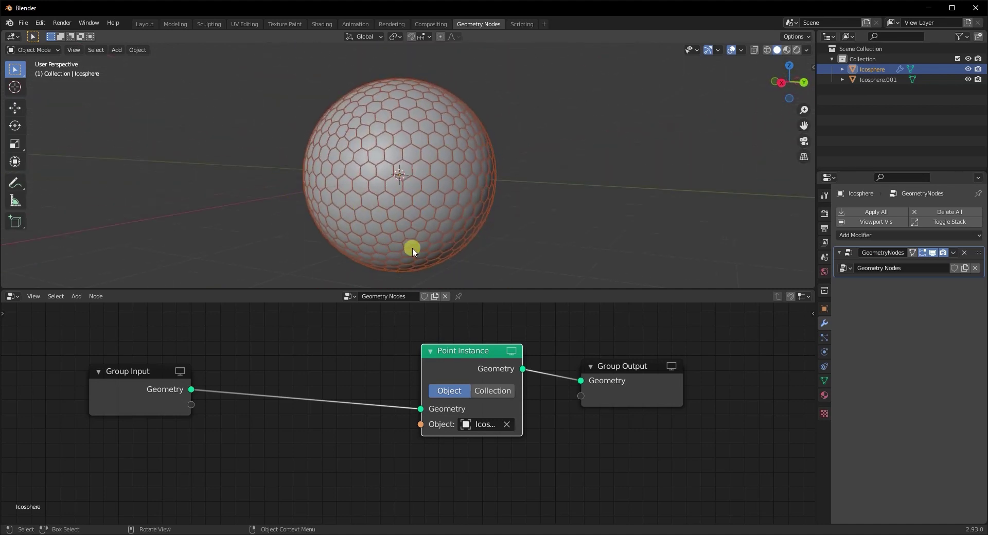
{"action": "scroll", "coordinate": [412, 248], "scroll_direction": "down", "scroll_amount": 3}
{"action": "middle_click_drag", "start_coordinate": [412, 248], "coordinate": [446, 253]}
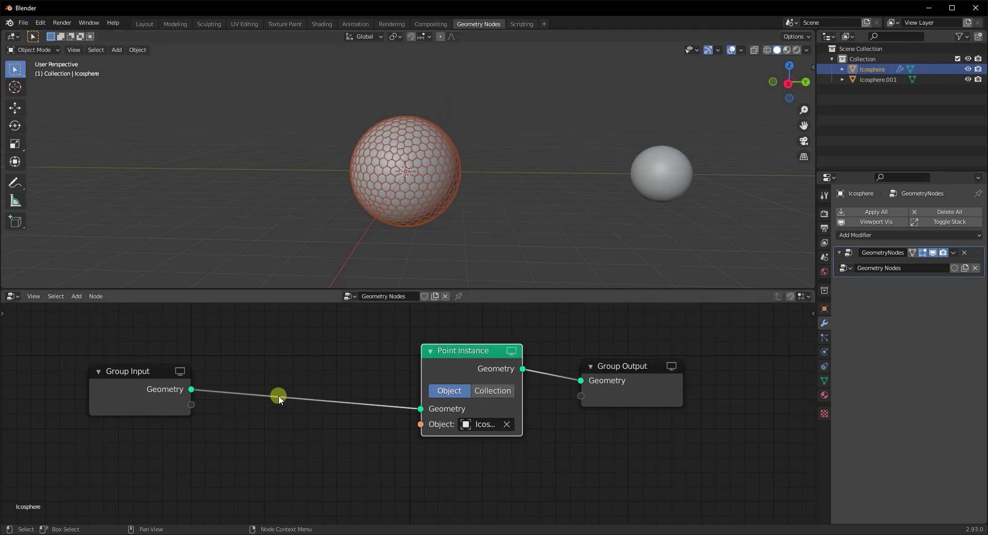
- Insert a Point Scale node on the link between Group Input and Point Instance
{"action": "middle_click_drag", "start_coordinate": [235, 427], "coordinate": [313, 436]}
{"action": "left_click_drag", "start_coordinate": [186, 385], "coordinate": [74, 381]}
{"action": "key", "text": "shift+a"}
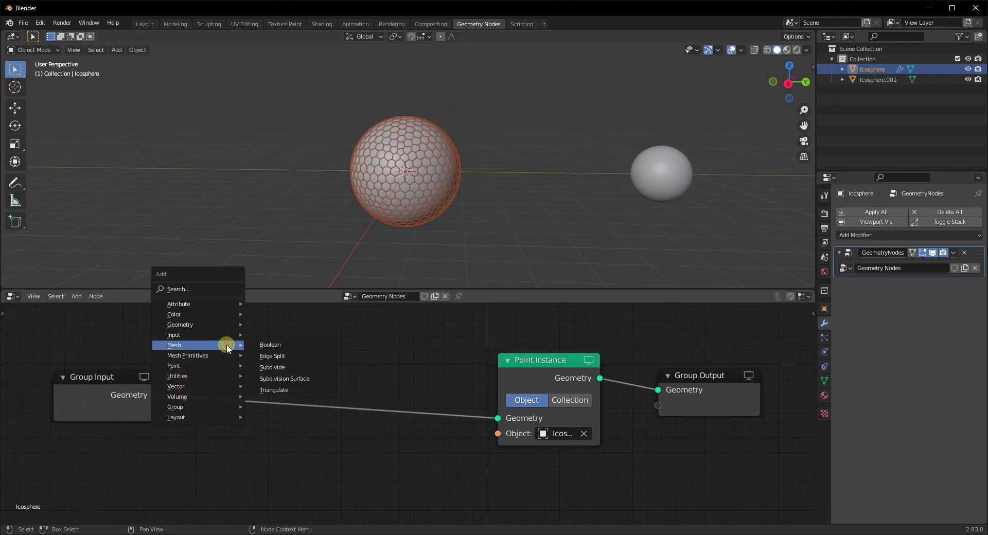
{"action": "left_click", "coordinate": [195, 290]}
{"action": "type", "text": "poin"}
{"action": "key", "text": "Down"}
{"action": "key", "text": "Down"}
{"action": "key", "text": "Up"}
{"action": "key", "text": "Up"}
{"action": "key", "text": "Return"}
{"action": "left_click", "coordinate": [211, 334]}
{"action": "scroll", "coordinate": [224, 391], "scroll_direction": "up", "scroll_amount": 1}
{"action": "scroll", "coordinate": [323, 405], "scroll_direction": "down", "scroll_amount": 2}
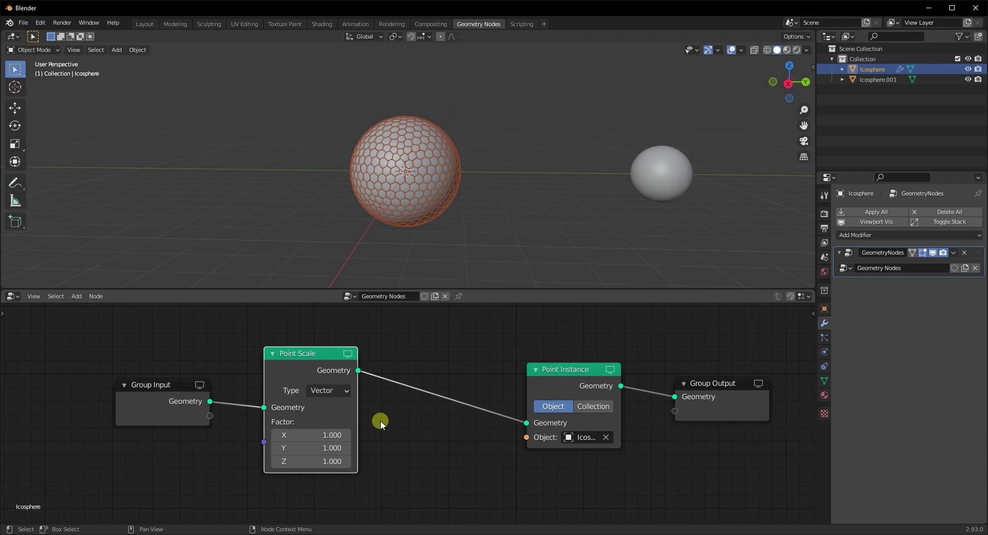
- Set the Point Scale node's X, Y and Z factors to 0.1 and deselect the icosphere
{"action": "left_click_drag", "start_coordinate": [73, 328], "coordinate": [388, 463]}
{"action": "middle_click_drag", "start_coordinate": [427, 447], "coordinate": [446, 440]}
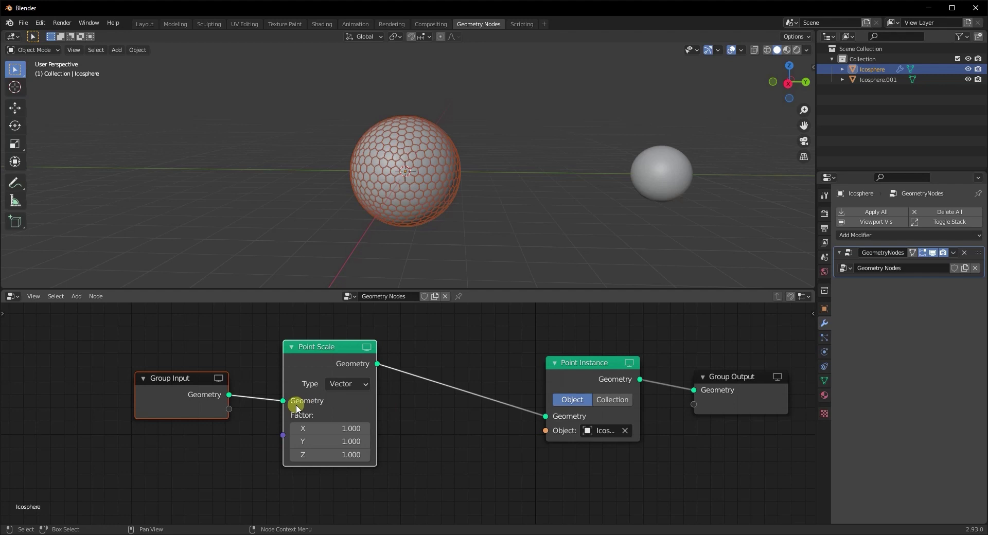
{"action": "scroll", "coordinate": [309, 452], "scroll_direction": "up", "scroll_amount": 2}
{"action": "left_click_drag", "start_coordinate": [293, 441], "coordinate": [298, 401]}
{"action": "type", "text": "0."}
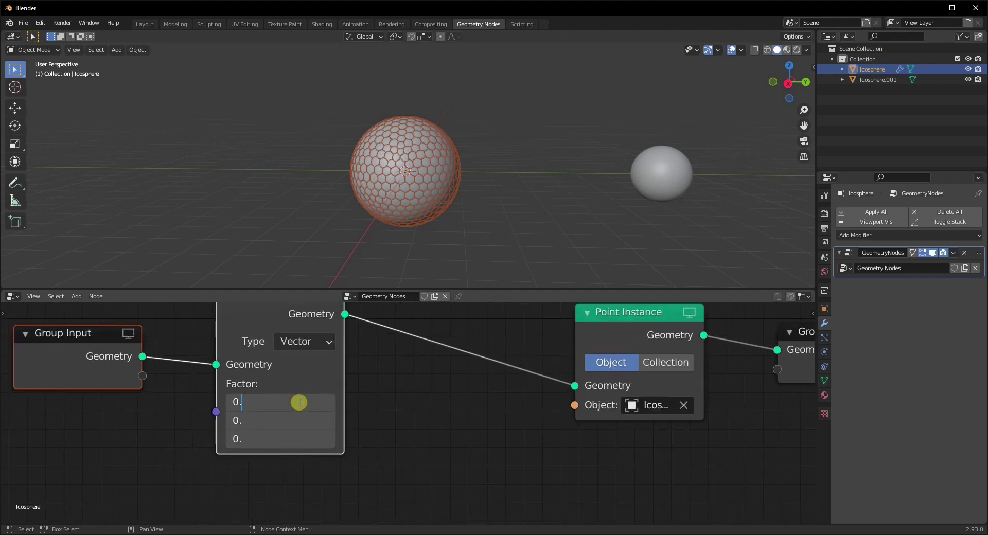
{"action": "type", "text": "1"}
{"action": "key", "text": "Return"}
{"action": "scroll", "coordinate": [375, 261], "scroll_direction": "up", "scroll_amount": 5}
{"action": "middle_click_drag", "start_coordinate": [370, 235], "coordinate": [404, 265]}
{"action": "left_click", "coordinate": [323, 254]}
{"action": "scroll", "coordinate": [280, 254], "scroll_direction": "down", "scroll_amount": 3}
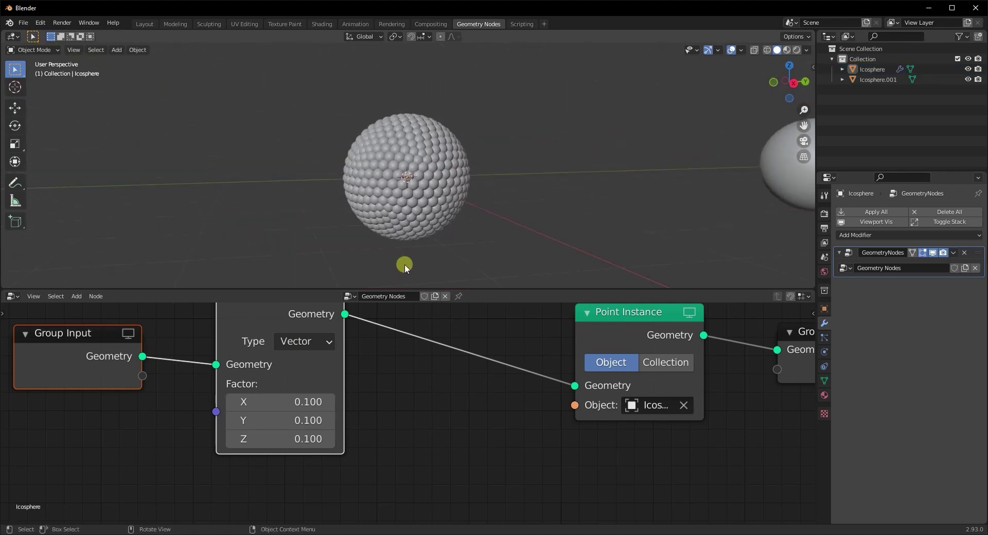
{"action": "scroll", "coordinate": [406, 263], "scroll_direction": "down", "scroll_amount": 3}
{"action": "scroll", "coordinate": [357, 418], "scroll_direction": "down", "scroll_amount": 3}
- Move the Point Scale node close to the Point Instance node
{"action": "left_click_drag", "start_coordinate": [65, 331], "coordinate": [355, 425]}
{"action": "left_click_drag", "start_coordinate": [280, 348], "coordinate": [410, 365]}
{"action": "scroll", "coordinate": [384, 231], "scroll_direction": "up", "scroll_amount": 3}
{"action": "middle_click_drag", "start_coordinate": [379, 215], "coordinate": [390, 213]}
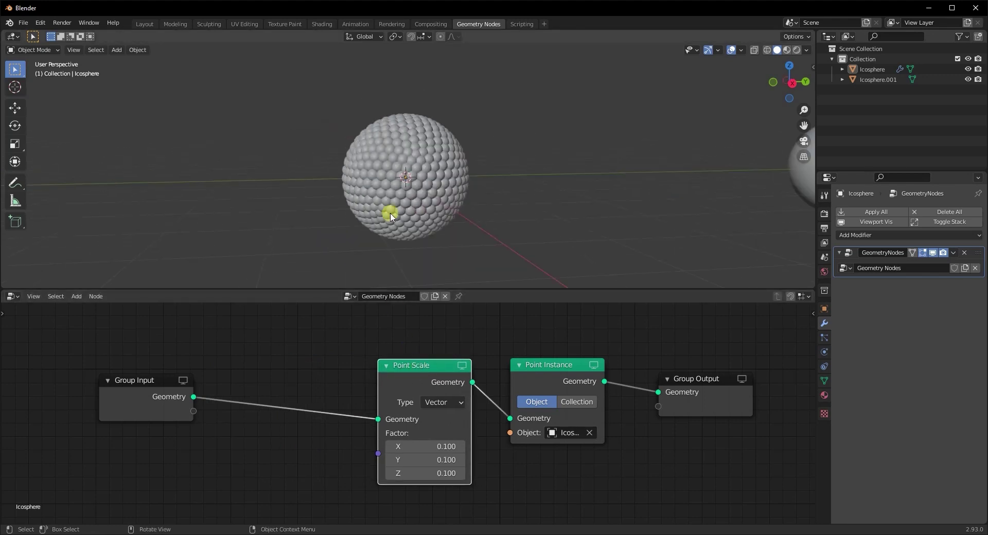
{"action": "scroll", "coordinate": [390, 216], "scroll_direction": "up", "scroll_amount": 2}
{"action": "middle_click_drag", "start_coordinate": [390, 216], "coordinate": [375, 221]}
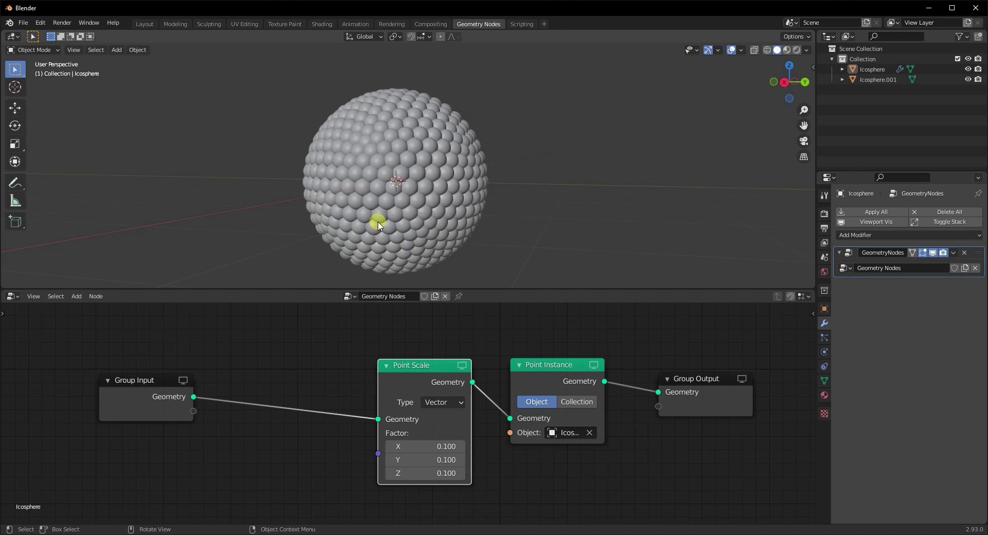
- Reposition the Group Input node to leave a wide gap before the Point Scale node
{"action": "left_click_drag", "start_coordinate": [130, 389], "coordinate": [2, 393]}
{"action": "scroll", "coordinate": [328, 409], "scroll_direction": "down", "scroll_amount": 3}
{"action": "middle_click_drag", "start_coordinate": [261, 443], "coordinate": [614, 445]}
{"action": "key", "text": "ctrl+z"}
{"action": "left_click_drag", "start_coordinate": [538, 391], "coordinate": [311, 387]}
- Insert a Point Distribute node on the link between Group Input and Point Scale
{"action": "left_click", "coordinate": [432, 353]}
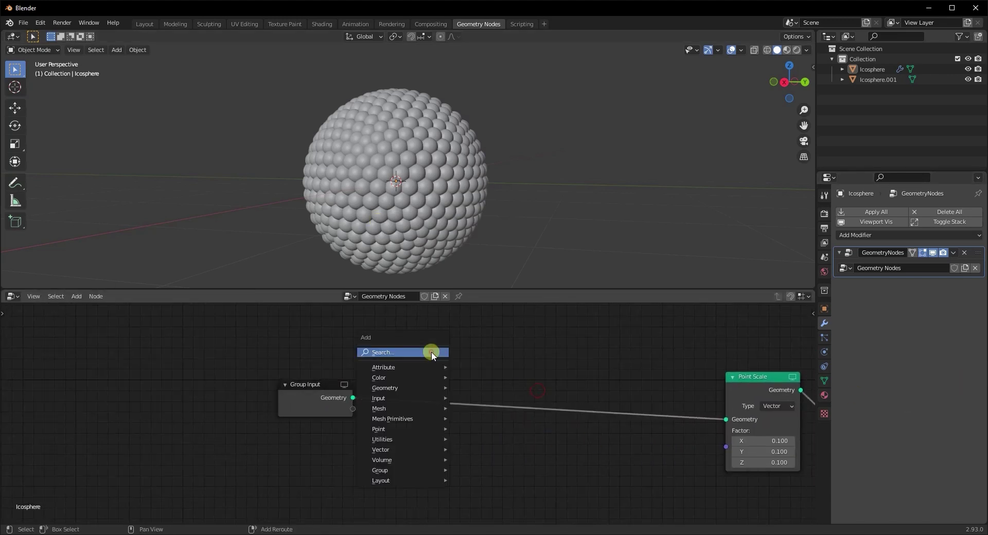
{"action": "key", "text": "shift+a"}
{"action": "left_click", "coordinate": [432, 352]}
{"action": "type", "text": "poin"}
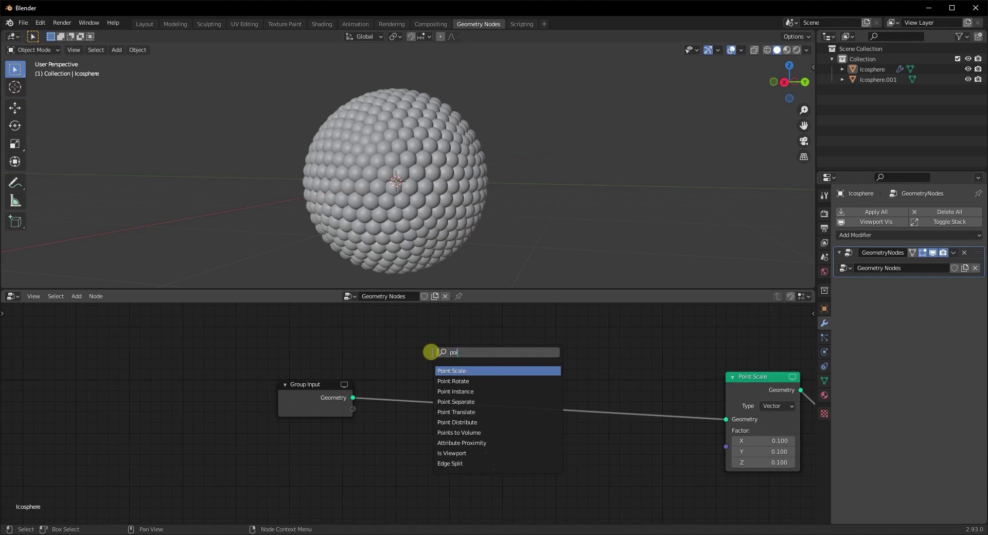
{"action": "key", "text": "Down"}
{"action": "key", "text": "Down"}
{"action": "key", "text": "Down"}
{"action": "key", "text": "Down"}
{"action": "key", "text": "Down"}
{"action": "key", "text": "Return"}
{"action": "left_click", "coordinate": [396, 353]}
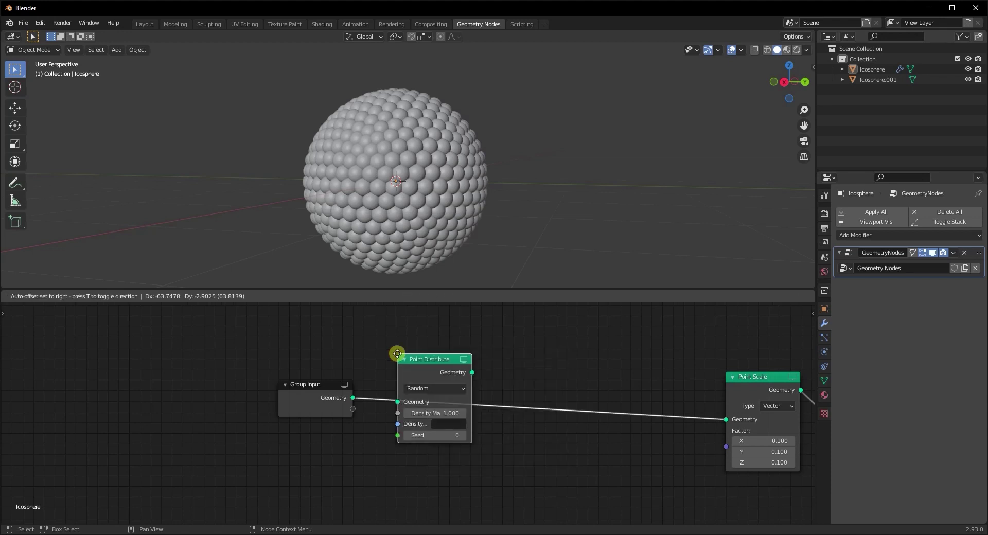
- Set the Point Distribute node's maximum density to 100
{"action": "middle_click_drag", "start_coordinate": [418, 296], "coordinate": [467, 206]}
{"action": "middle_click_drag", "start_coordinate": [554, 461], "coordinate": [441, 443]}
{"action": "left_click_drag", "start_coordinate": [360, 409], "coordinate": [700, 425]}
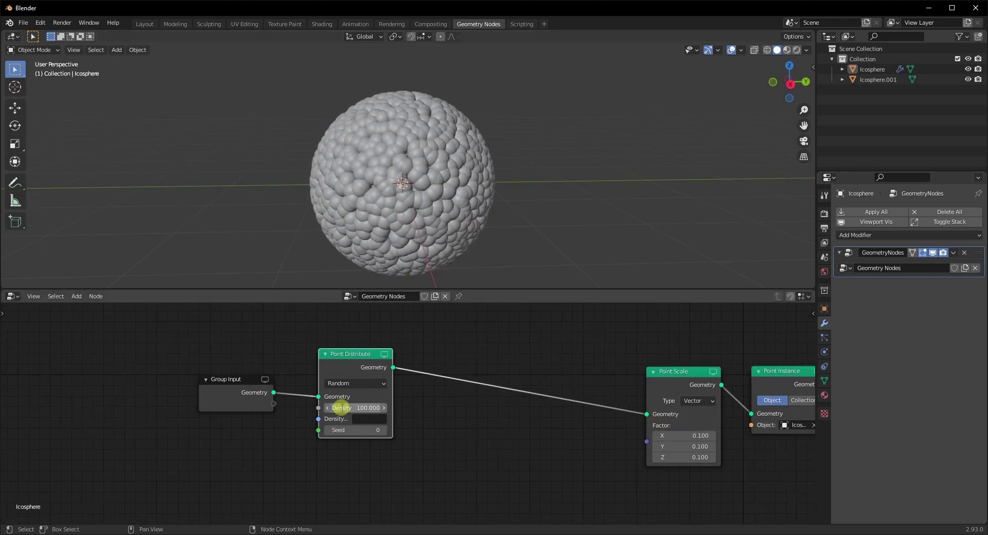
{"action": "middle_click_drag", "start_coordinate": [489, 193], "coordinate": [406, 260]}
{"action": "scroll", "coordinate": [432, 188], "scroll_direction": "up", "scroll_amount": 5}
{"action": "scroll", "coordinate": [402, 238], "scroll_direction": "down", "scroll_amount": 2}
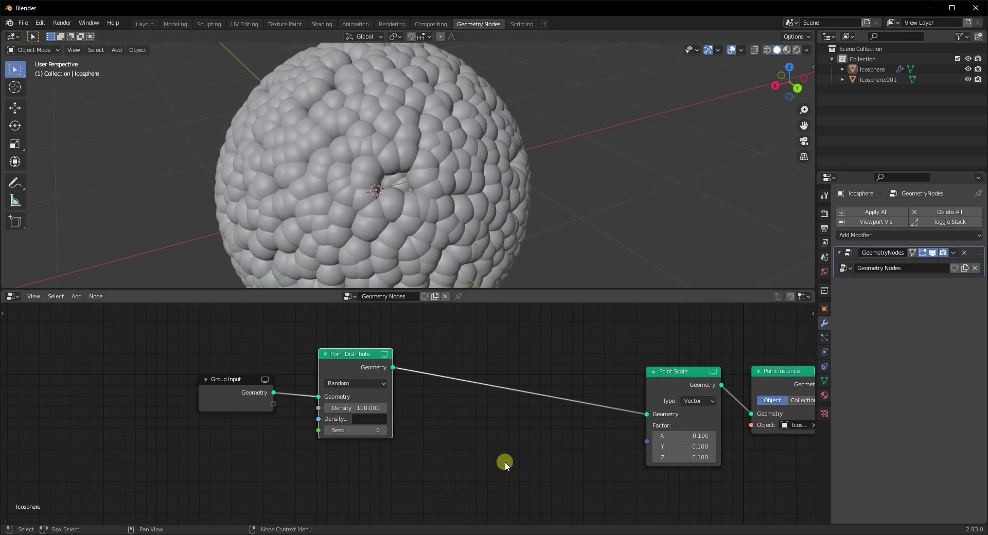
- Move the Point Scale node next to the Point Distribute node, leaving a wide gap before Point Instance
{"action": "middle_click_drag", "start_coordinate": [504, 463], "coordinate": [341, 435]}
{"action": "left_click", "coordinate": [539, 363]}
{"action": "left_click_drag", "start_coordinate": [539, 363], "coordinate": [339, 351]}
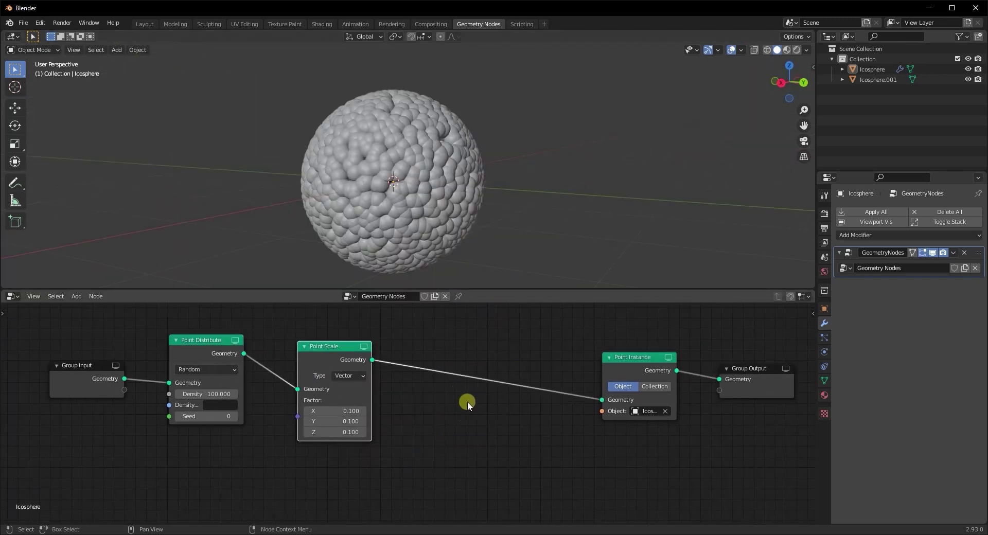
- Set the Point Scale node's Z factor to 0.5
{"action": "left_click", "coordinate": [340, 432]}
{"action": "key", "text": "Return"}
{"action": "middle_click_drag", "start_coordinate": [474, 243], "coordinate": [390, 229]}
- Insert an Attribute Mix node on the link between Point Scale and Point Instance, close to Point Scale
{"action": "middle_click_drag", "start_coordinate": [448, 369], "coordinate": [369, 387]}
{"action": "key", "text": "shift+a"}
{"action": "left_click", "coordinate": [376, 341]}
{"action": "type", "text": "mix"}
{"action": "key", "text": "Return"}
{"action": "left_click", "coordinate": [335, 339]}
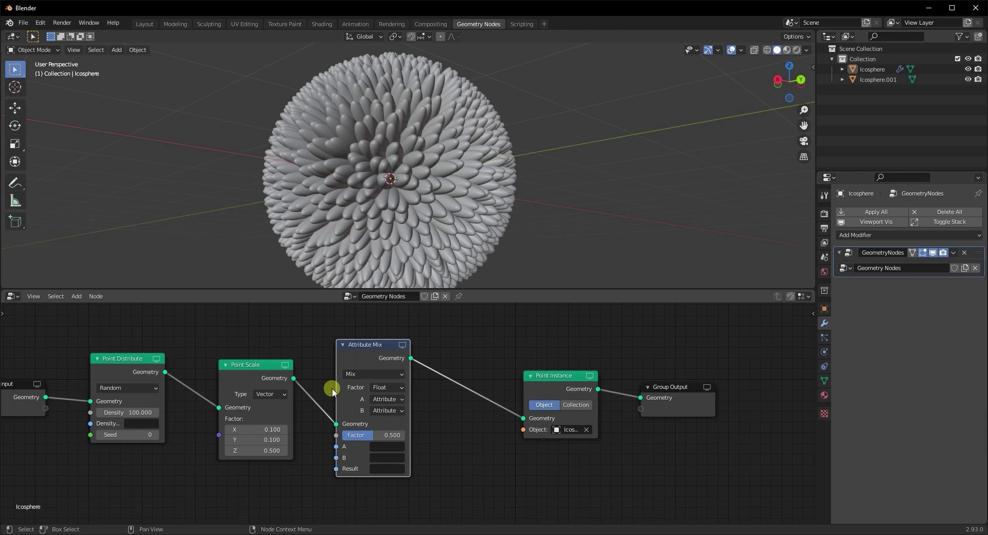
{"action": "left_click_drag", "start_coordinate": [359, 347], "coordinate": [327, 350]}
{"action": "middle_click_drag", "start_coordinate": [432, 414], "coordinate": [483, 409]}
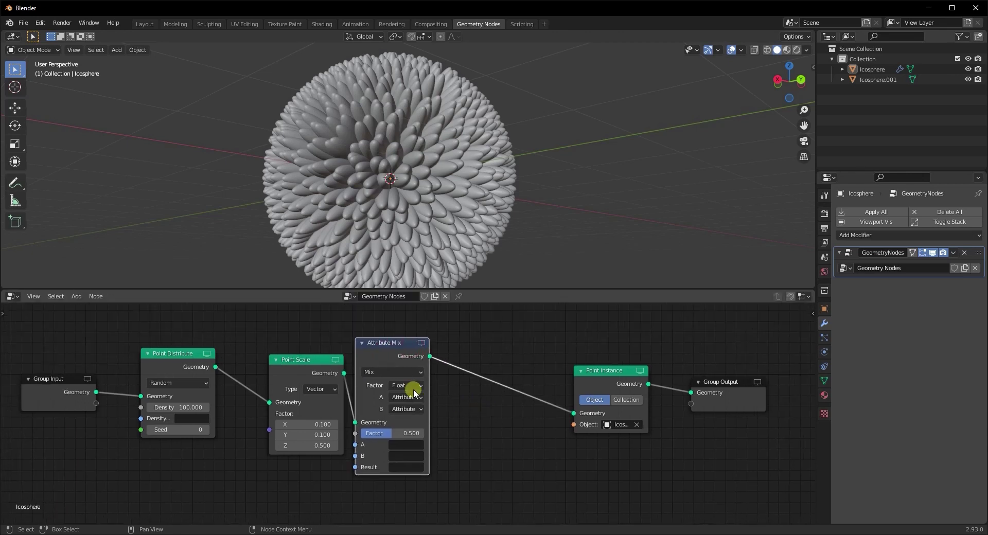
- Set the Attribute Mix node's blending mode to Add and its A input to the scale attribute
{"action": "left_click", "coordinate": [392, 371]}
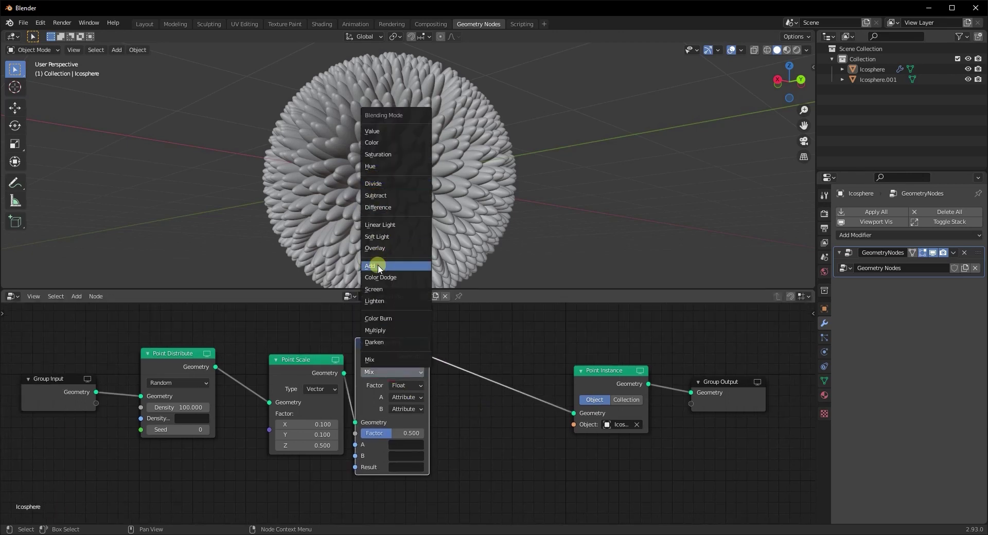
{"action": "left_click", "coordinate": [378, 267]}
{"action": "scroll", "coordinate": [462, 451], "scroll_direction": "up", "scroll_amount": 2}
{"action": "left_click", "coordinate": [376, 383]}
{"action": "left_click", "coordinate": [375, 380]}
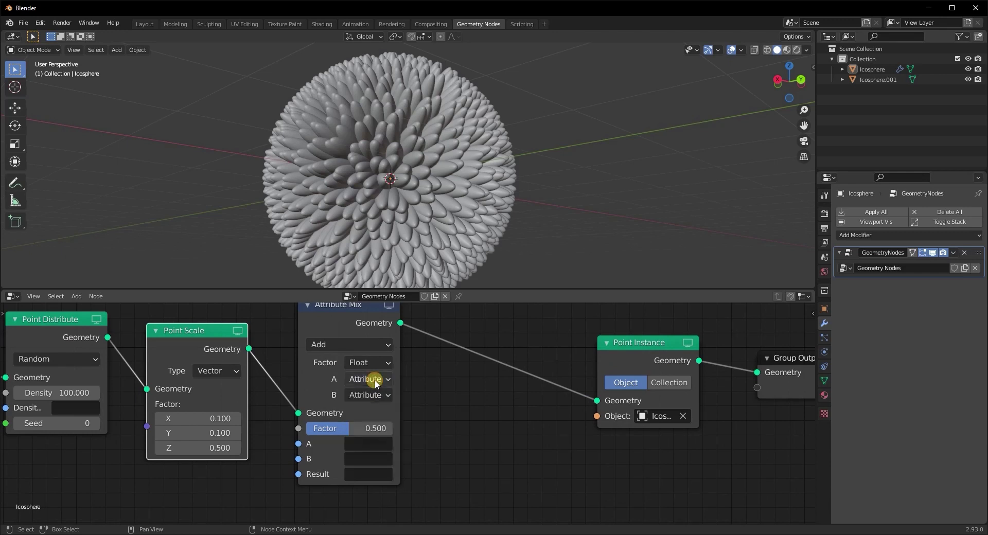
{"action": "left_click", "coordinate": [368, 441]}
{"action": "type", "text": "scal"}
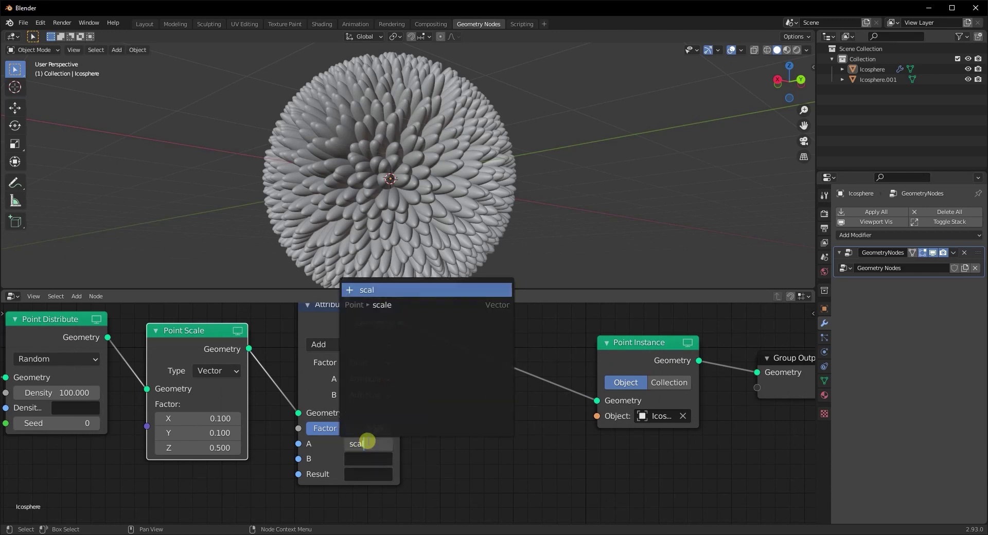
{"action": "key", "text": "Down"}
{"action": "key", "text": "Return"}
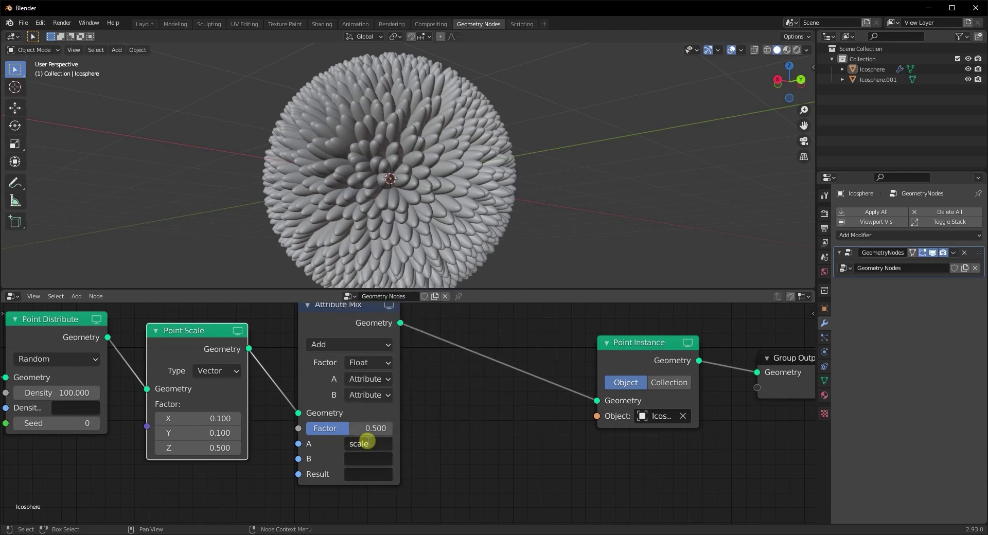
- Change the Attribute Mix node's B input to Vector and set its third component to 0.5
{"action": "left_click", "coordinate": [368, 395]}
{"action": "left_click", "coordinate": [369, 386]}
{"action": "middle_click_drag", "start_coordinate": [441, 445], "coordinate": [438, 397]}
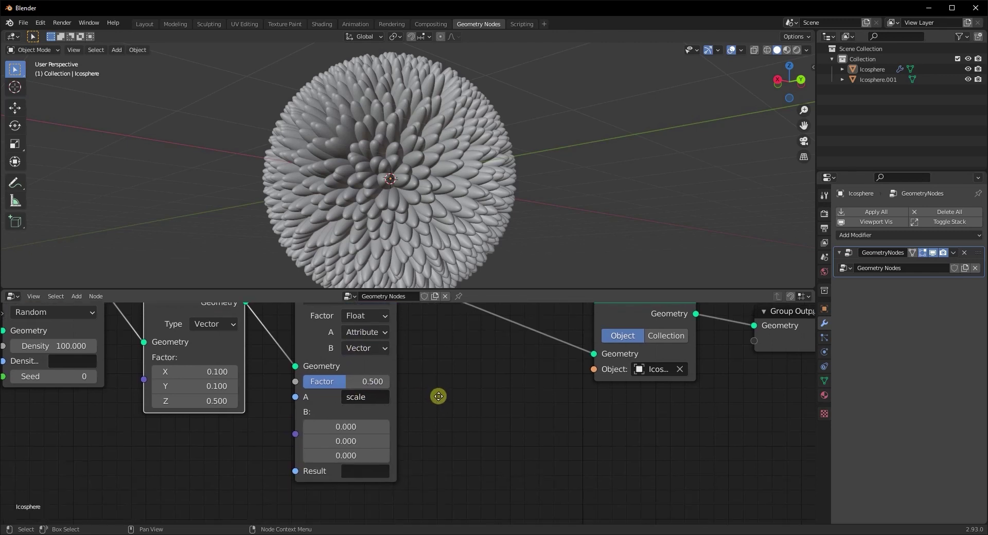
{"action": "left_click", "coordinate": [346, 448]}
{"action": "type", "text": "0."}
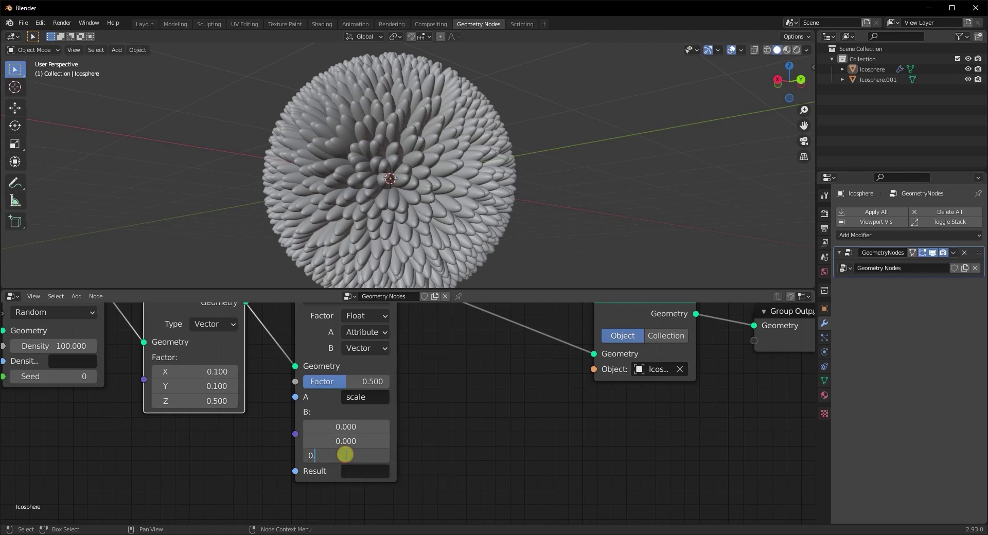
{"action": "type", "text": "5"}
{"action": "key", "text": "Return"}
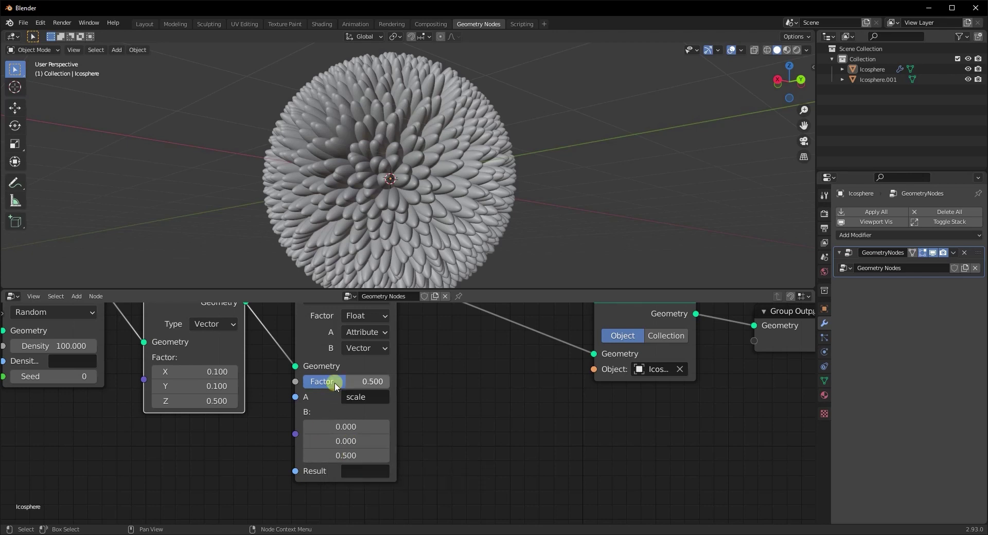
- Set the Attribute Mix result to the scale attribute and its factor to 1
{"action": "left_click", "coordinate": [345, 471]}
{"action": "type", "text": "sca"}
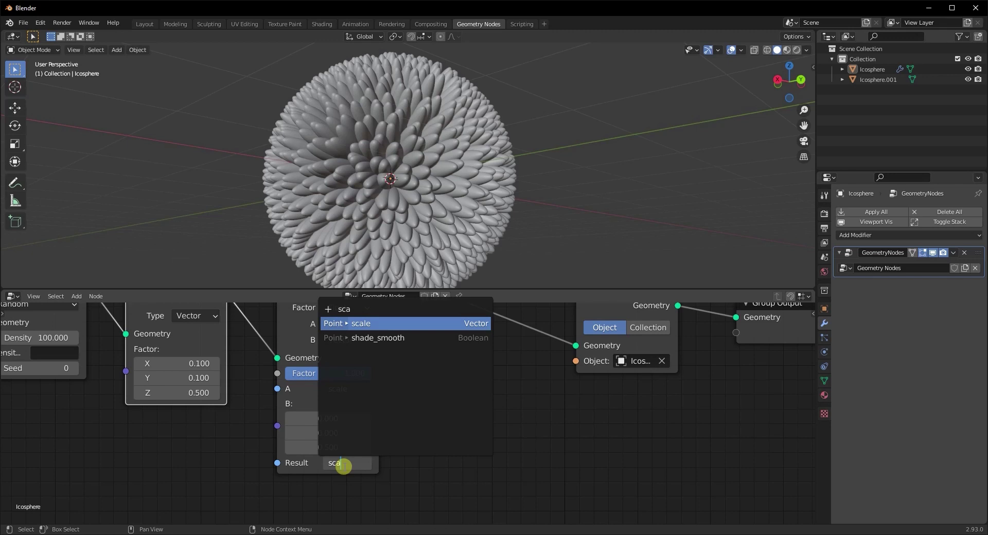
{"action": "key", "text": "Return"}
{"action": "scroll", "coordinate": [476, 230], "scroll_direction": "down", "scroll_amount": 3}
{"action": "middle_click_drag", "start_coordinate": [477, 231], "coordinate": [444, 231]}
{"action": "scroll", "coordinate": [395, 439], "scroll_direction": "up", "scroll_amount": 3}
{"action": "middle_click_drag", "start_coordinate": [412, 434], "coordinate": [461, 432]}
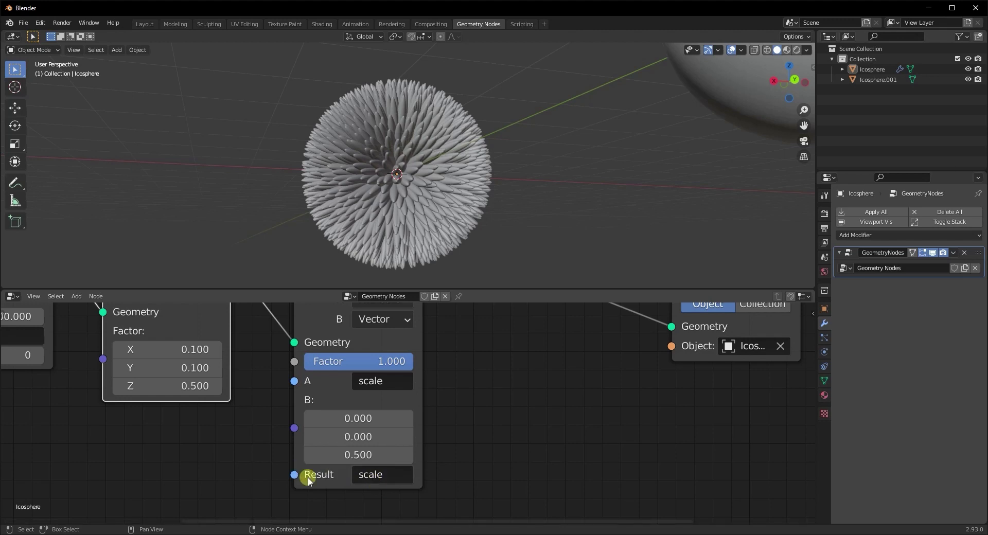
- Try position as the Attribute Mix result attribute, and return the result to scale
{"action": "left_click", "coordinate": [391, 474]}
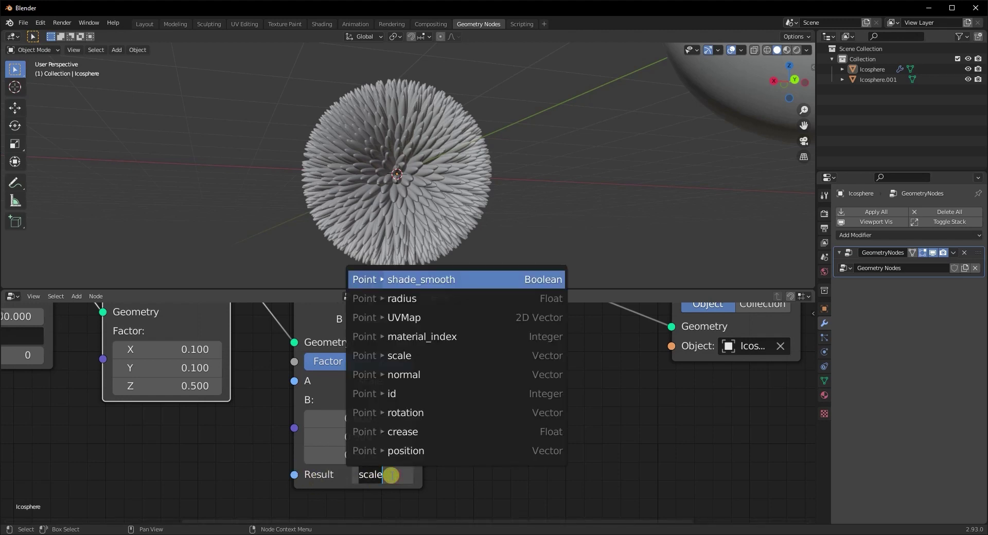
{"action": "type", "text": "posi"}
{"action": "key", "text": "Return"}
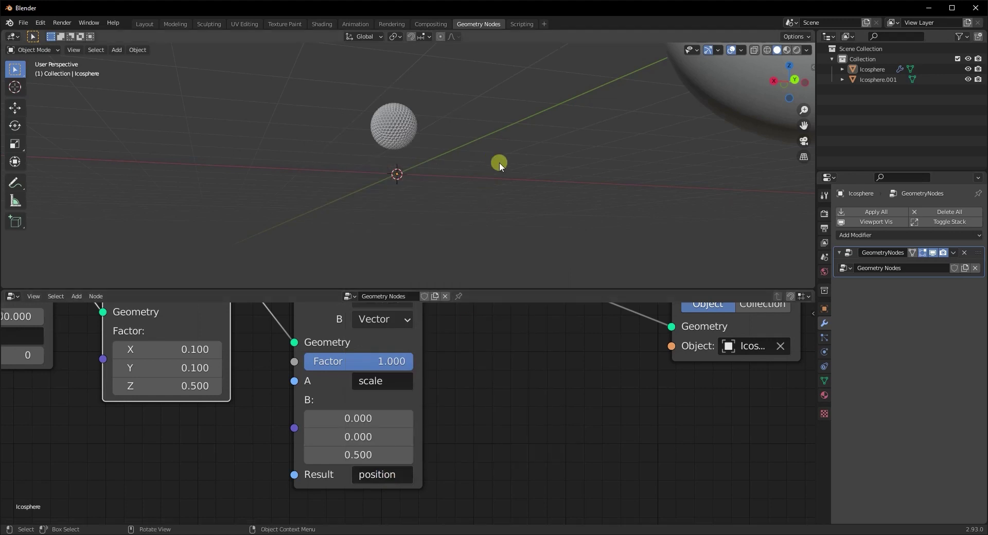
{"action": "scroll", "coordinate": [499, 175], "scroll_direction": "up", "scroll_amount": 8}
{"action": "left_click", "coordinate": [386, 475]}
{"action": "type", "text": "scale"}
{"action": "key", "text": "Return"}
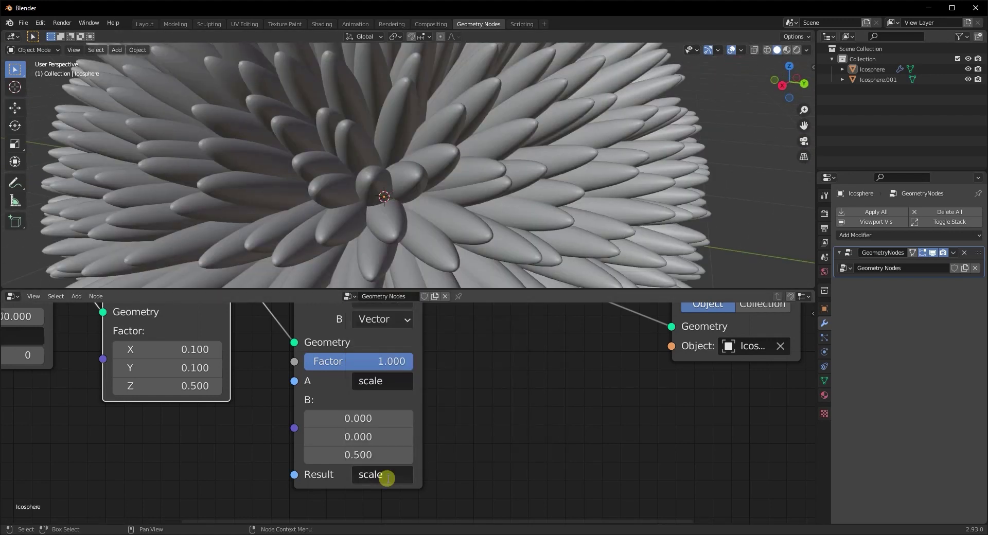
{"action": "scroll", "coordinate": [496, 360], "scroll_direction": "down", "scroll_amount": 1}
{"action": "scroll", "coordinate": [360, 180], "scroll_direction": "down", "scroll_amount": 6}
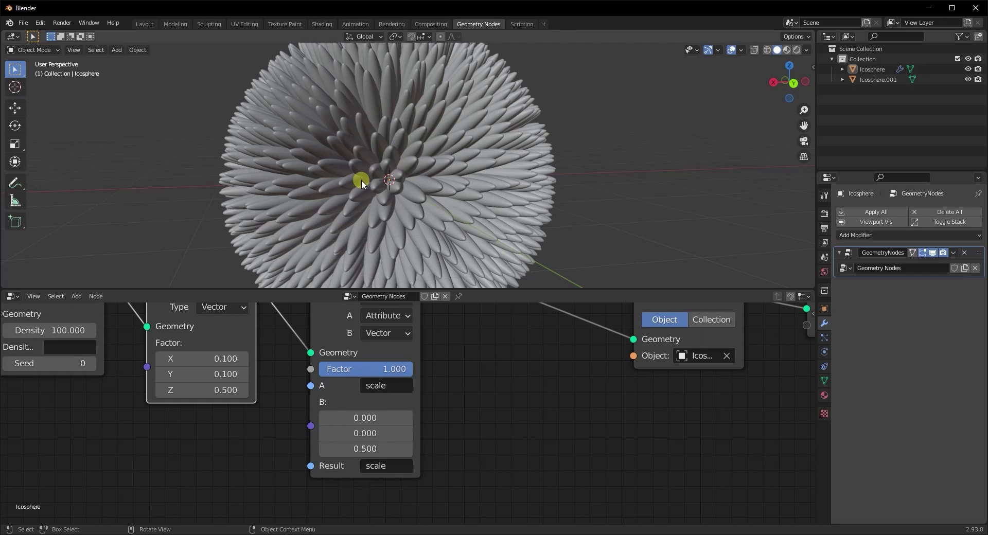
{"action": "scroll", "coordinate": [456, 425], "scroll_direction": "down", "scroll_amount": 2}
{"action": "middle_click_drag", "start_coordinate": [454, 430], "coordinate": [483, 450]}
{"action": "scroll", "coordinate": [412, 206], "scroll_direction": "down", "scroll_amount": 3}
{"action": "middle_click_drag", "start_coordinate": [412, 211], "coordinate": [514, 242]}
{"action": "middle_click_drag", "start_coordinate": [502, 422], "coordinate": [464, 415]}
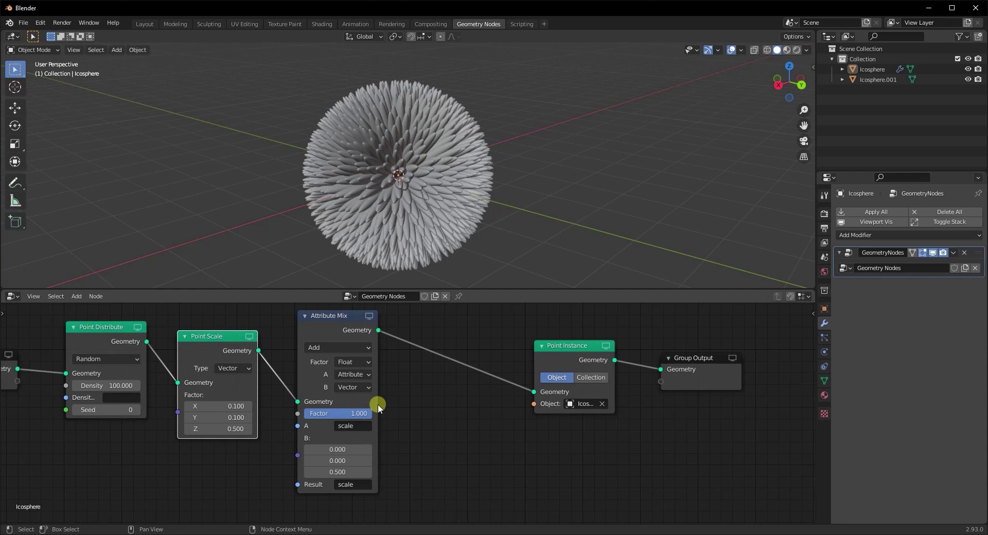
- Add a Vertex Weight Proximity modifier to the icosphere and place it above the GeometryNodes modifier
{"action": "left_click", "coordinate": [884, 237]}
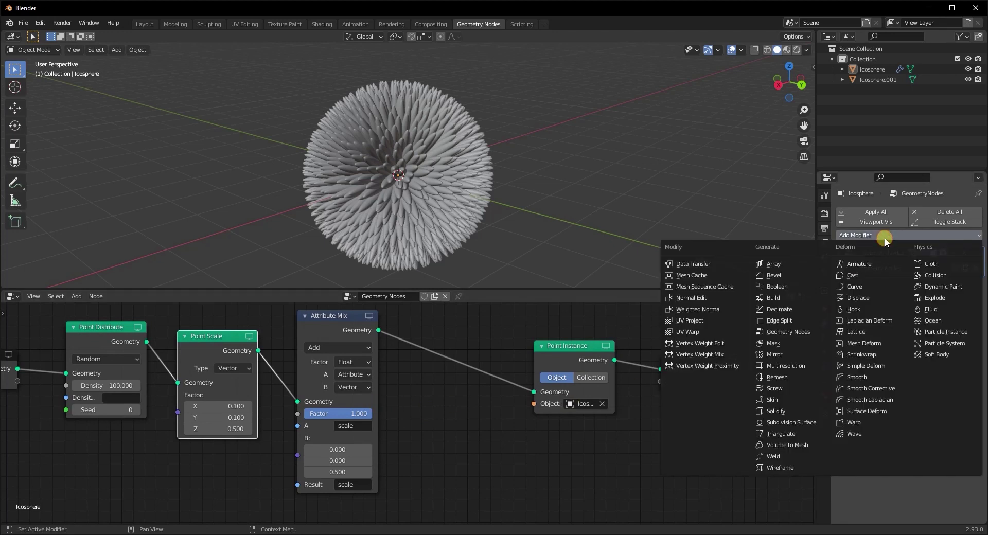
{"action": "left_click", "coordinate": [704, 367]}
{"action": "left_click_drag", "start_coordinate": [974, 287], "coordinate": [972, 238]}
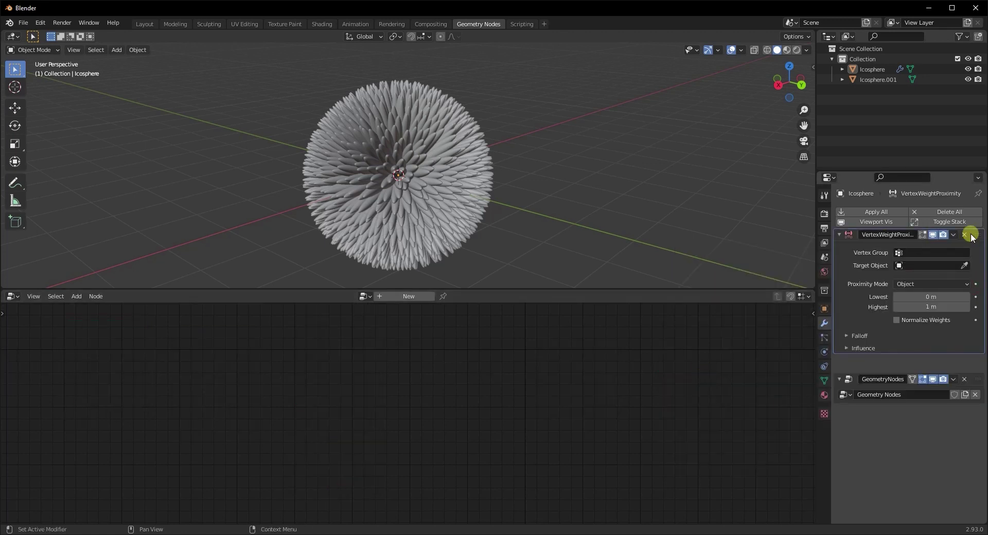
- Add an Empty at the world origin in the front orthographic view
{"action": "key", "text": "shift+a"}
{"action": "mouse_move", "coordinate": [567, 189]}
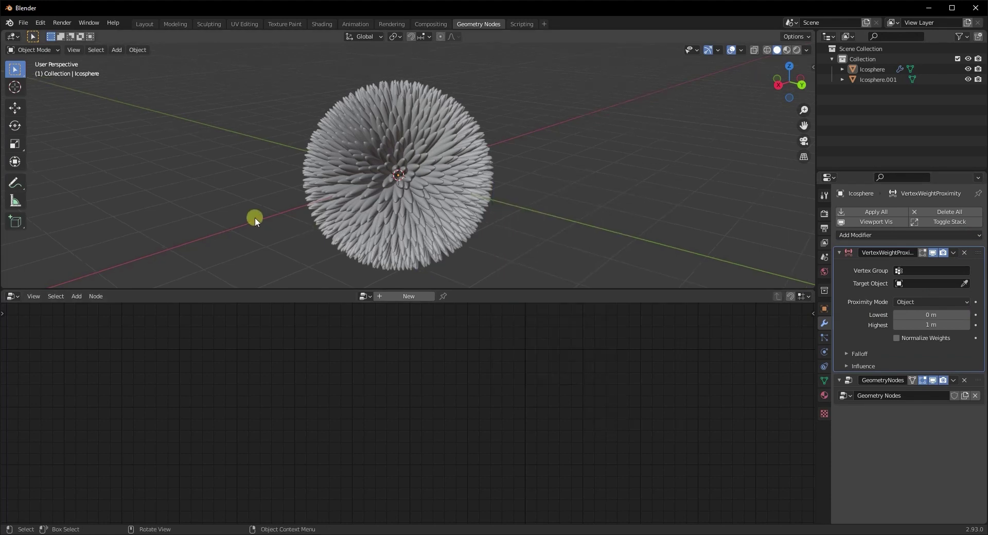
{"action": "key", "text": "KP_1"}
{"action": "key", "text": "shift+a"}
{"action": "mouse_move", "coordinate": [216, 259]}
{"action": "left_click", "coordinate": [279, 259]}
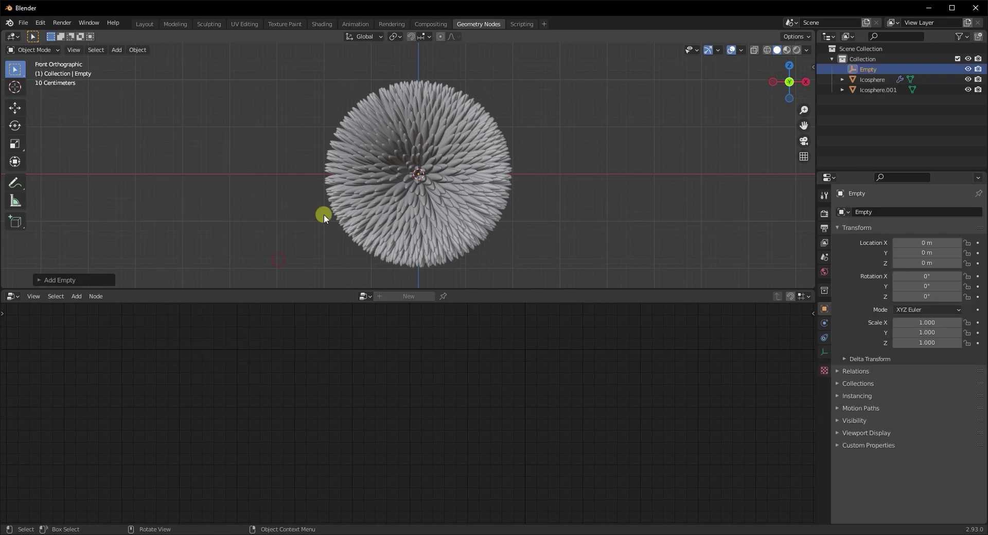
- Move the Empty along the X axis beside the sphere, to about -2.32 m
{"action": "key", "text": "g"}
{"action": "key", "text": "x"}
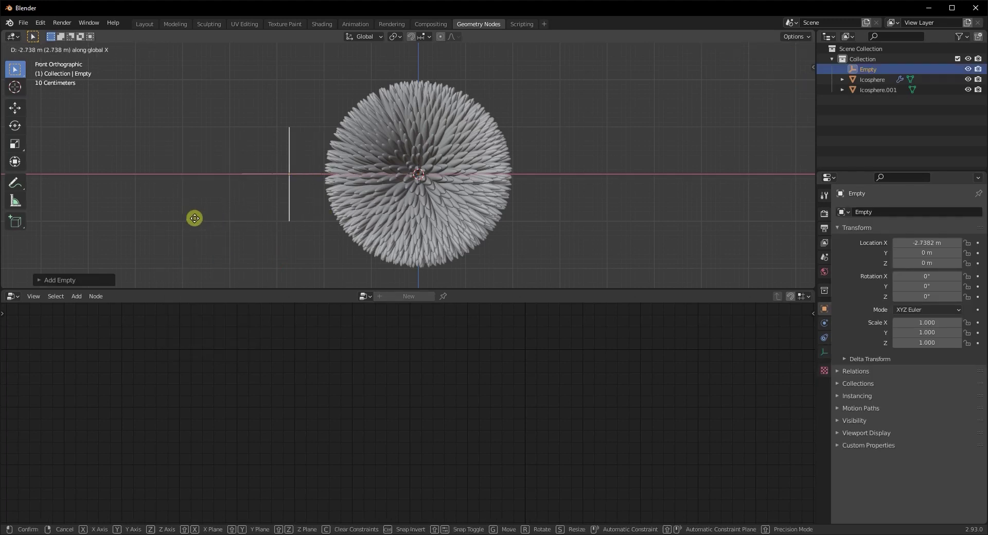
{"action": "left_click", "coordinate": [214, 220]}
- Put the instanced icosphere into Edit Mode and turn off its GeometryNodes modifier in the viewport
{"action": "middle_click_drag", "start_coordinate": [330, 186], "coordinate": [351, 183]}
{"action": "middle_click_drag", "start_coordinate": [416, 215], "coordinate": [410, 215]}
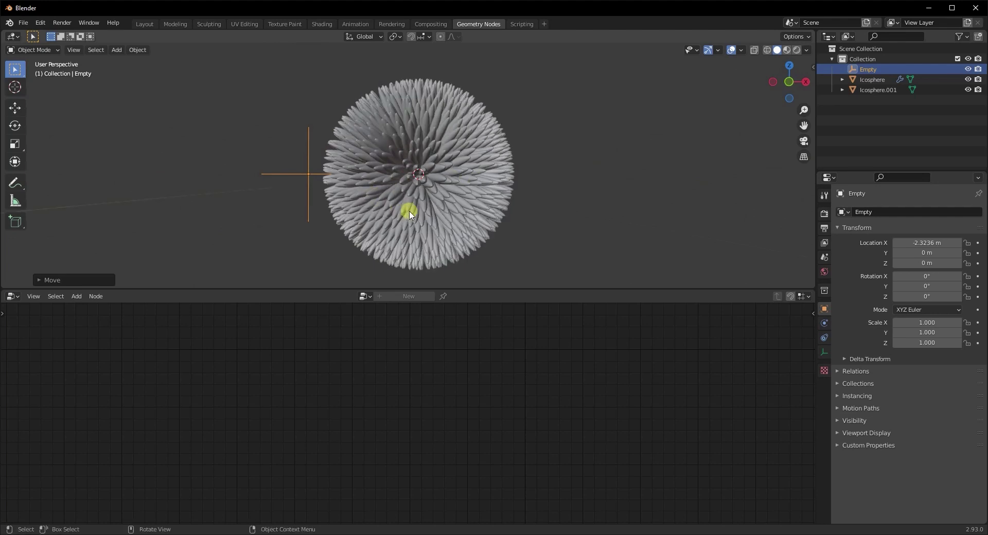
{"action": "left_click", "coordinate": [410, 215]}
{"action": "key", "text": "Tab"}
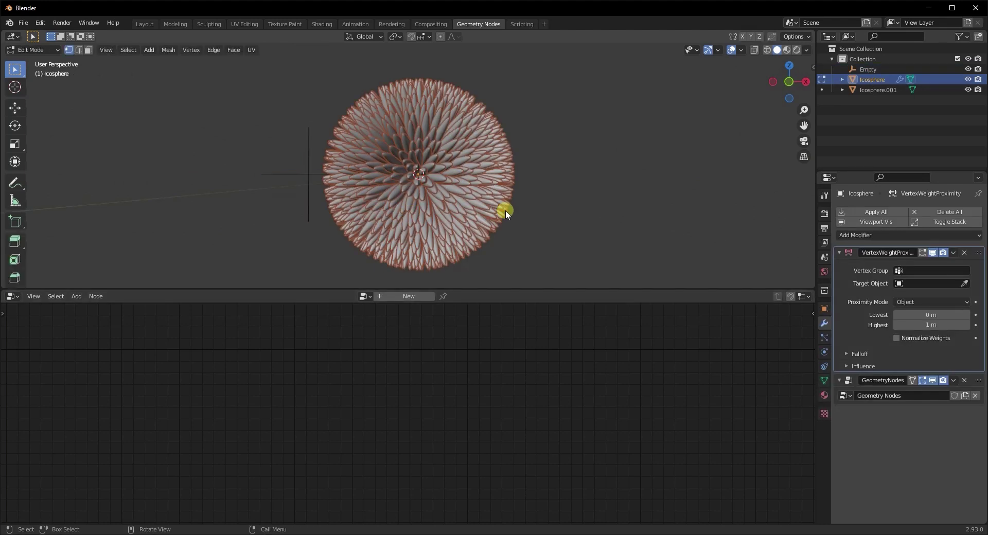
{"action": "left_click", "coordinate": [932, 380]}
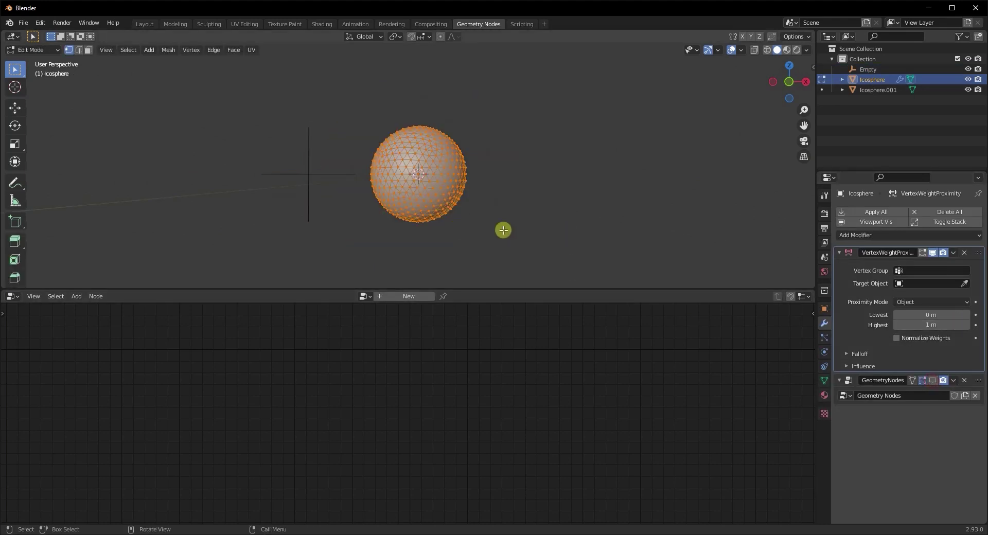
- Create a vertex group on the icosphere and assign all selected vertices to it with weight 1
{"action": "middle_click_drag", "start_coordinate": [371, 182], "coordinate": [441, 195]}
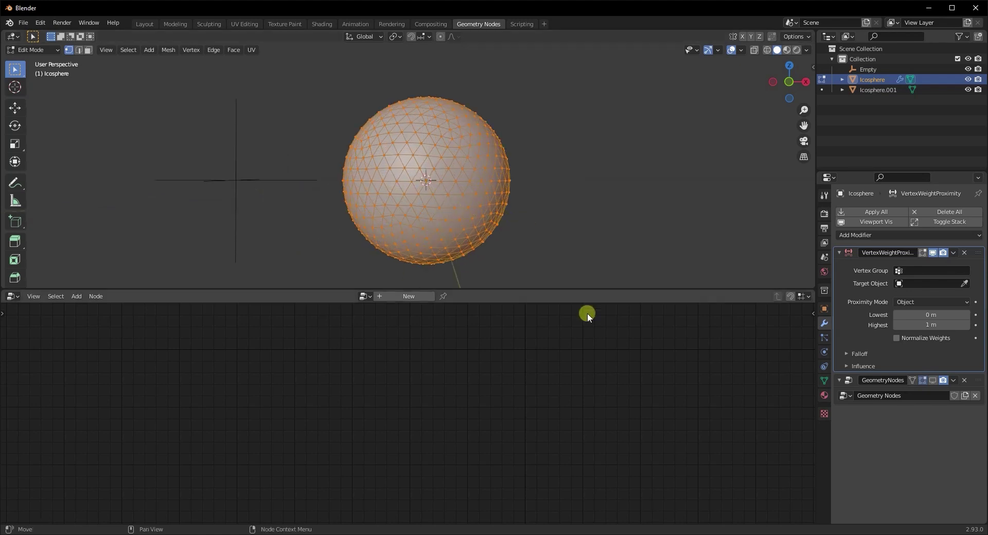
{"action": "middle_click_drag", "start_coordinate": [503, 213], "coordinate": [529, 232]}
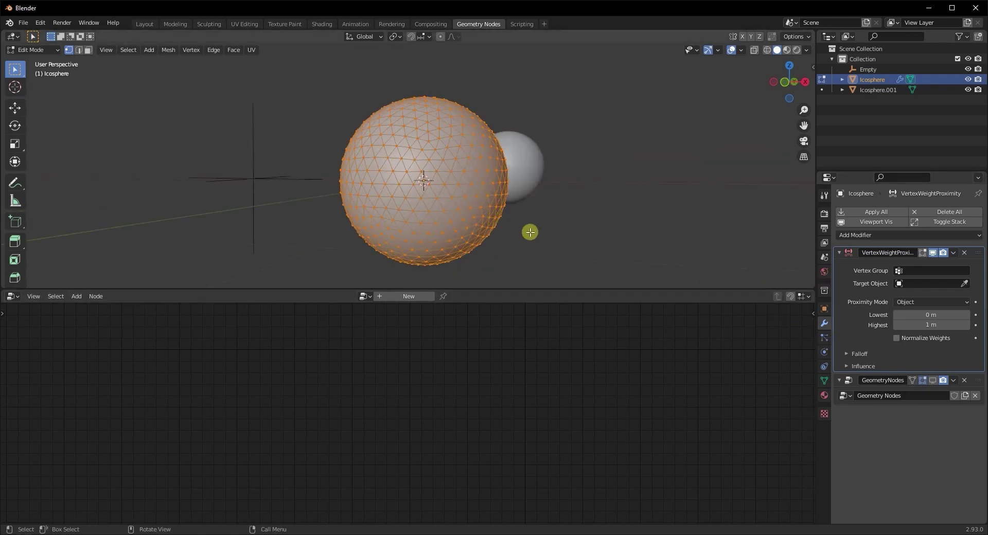
{"action": "left_click", "coordinate": [823, 381]}
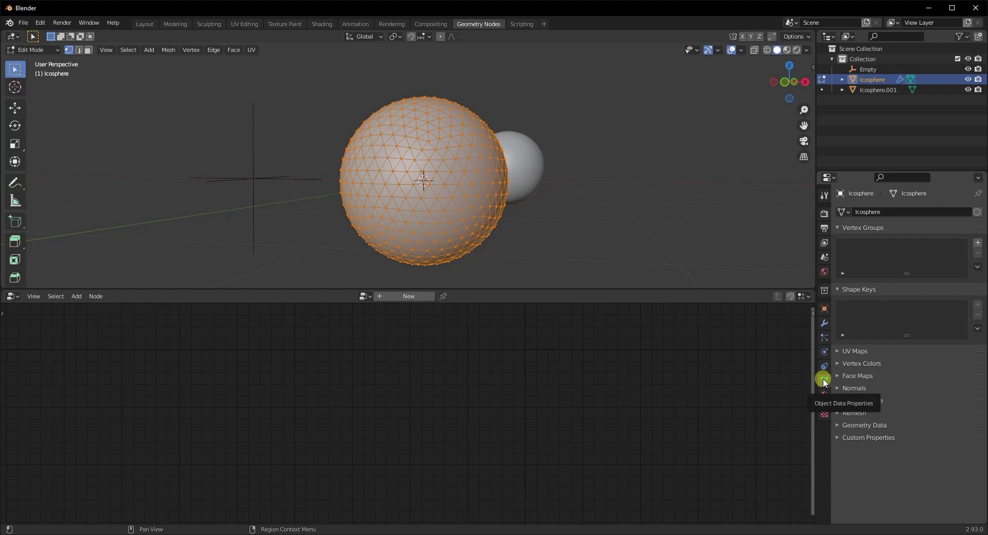
{"action": "left_click", "coordinate": [976, 242]}
{"action": "left_click", "coordinate": [843, 307]}
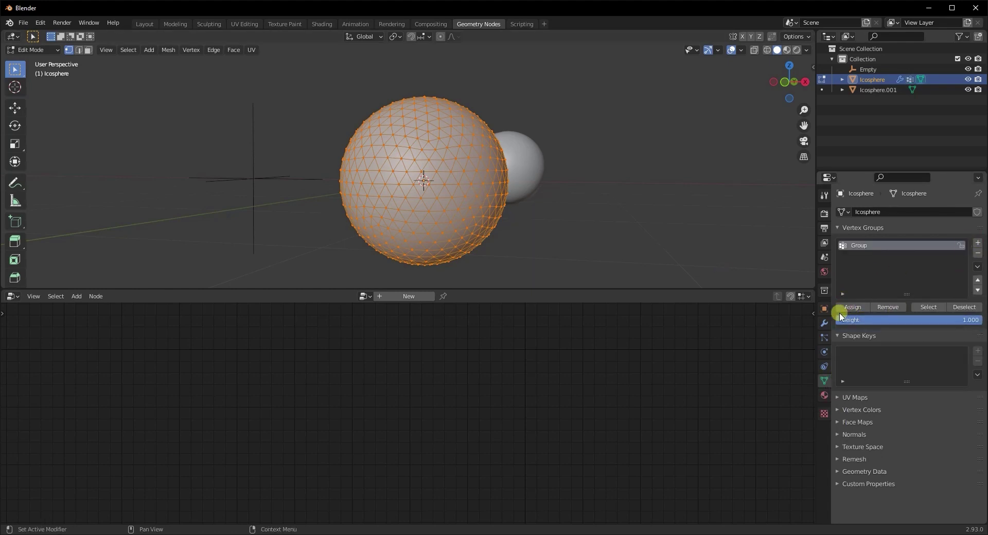
- Set the Vertex Weight Proximity modifier's vertex group to Group and its target object to Empty
{"action": "left_click", "coordinate": [823, 322]}
{"action": "left_click", "coordinate": [908, 271]}
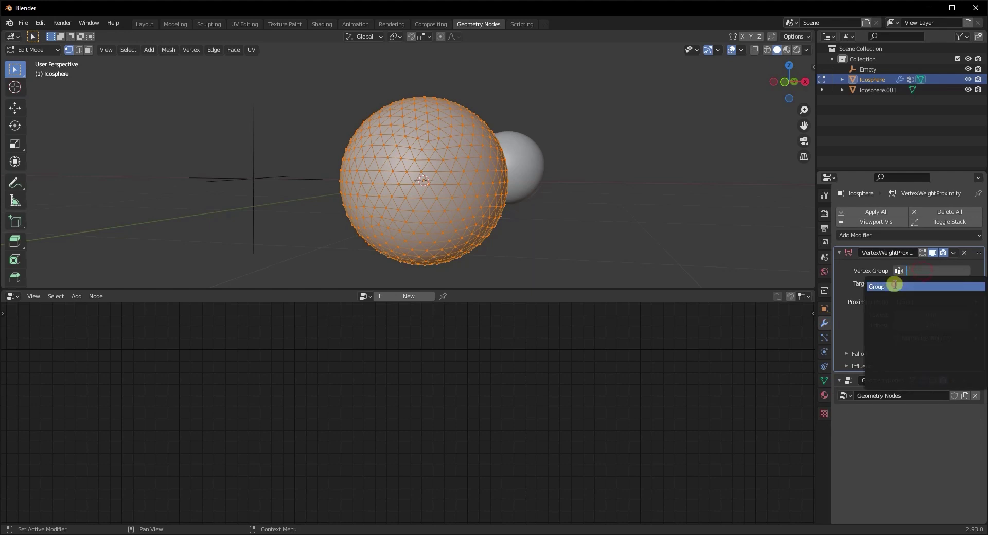
{"action": "left_click", "coordinate": [894, 286]}
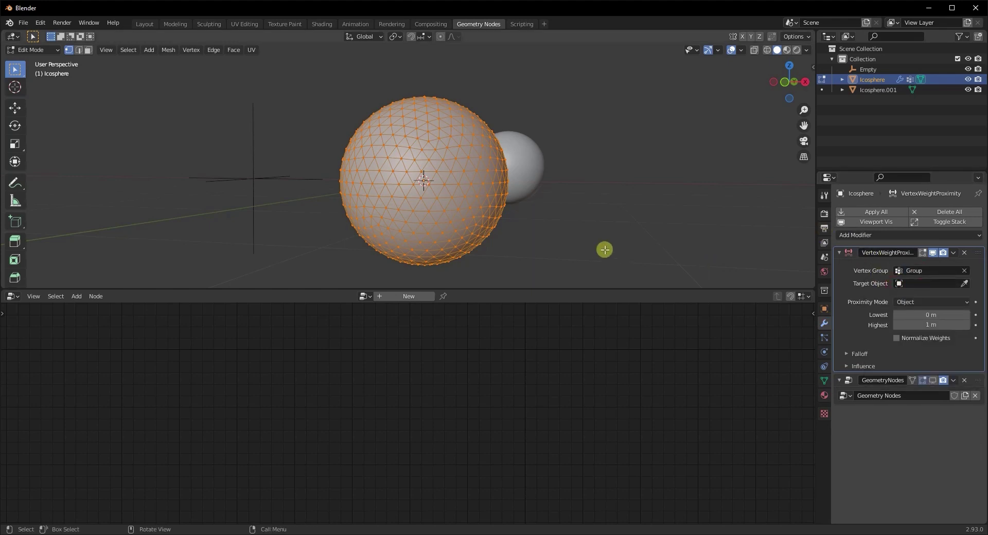
{"action": "left_click", "coordinate": [923, 283]}
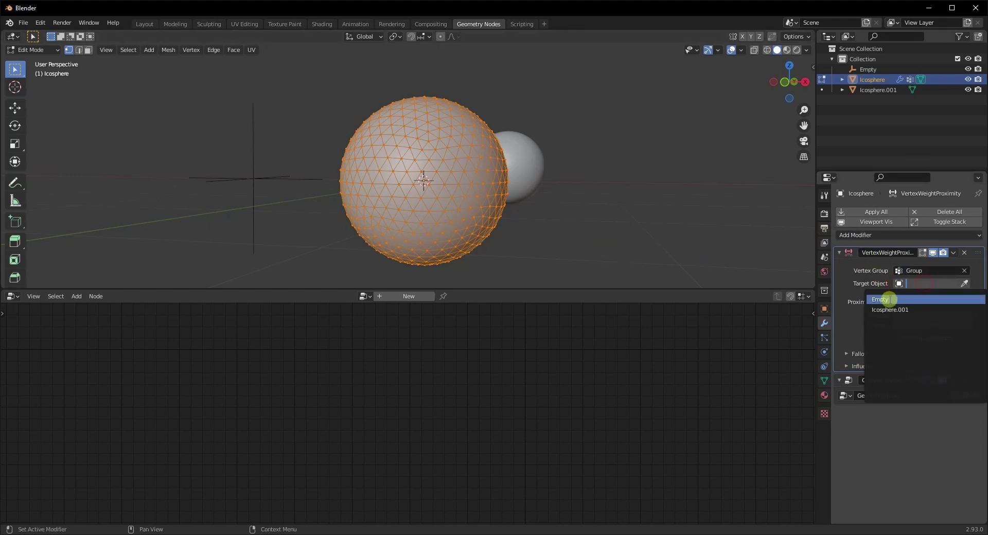
{"action": "left_click", "coordinate": [889, 299]}
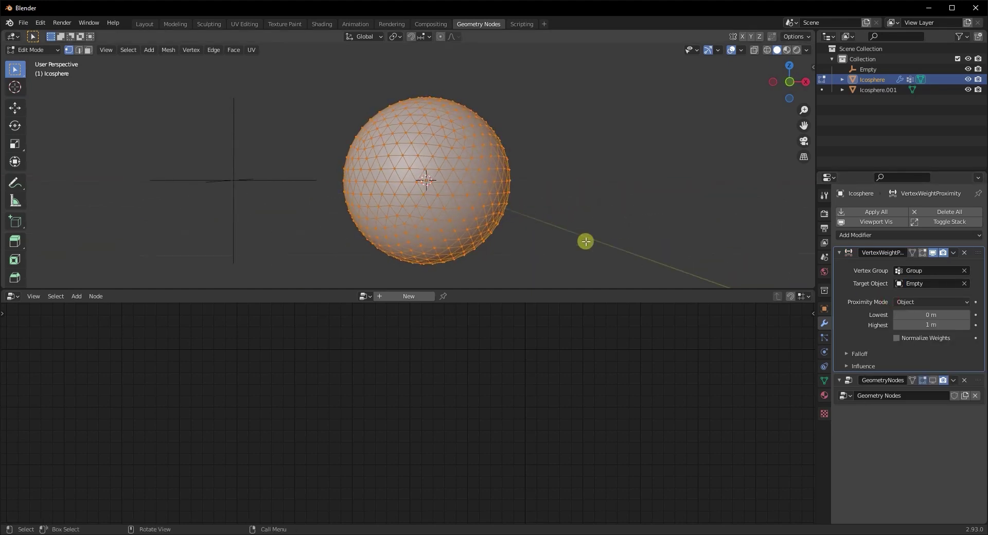
- Set the modifier's proximity mode to Geometry and raise its lowest distance to a fraction of a metre
{"action": "left_click", "coordinate": [924, 302]}
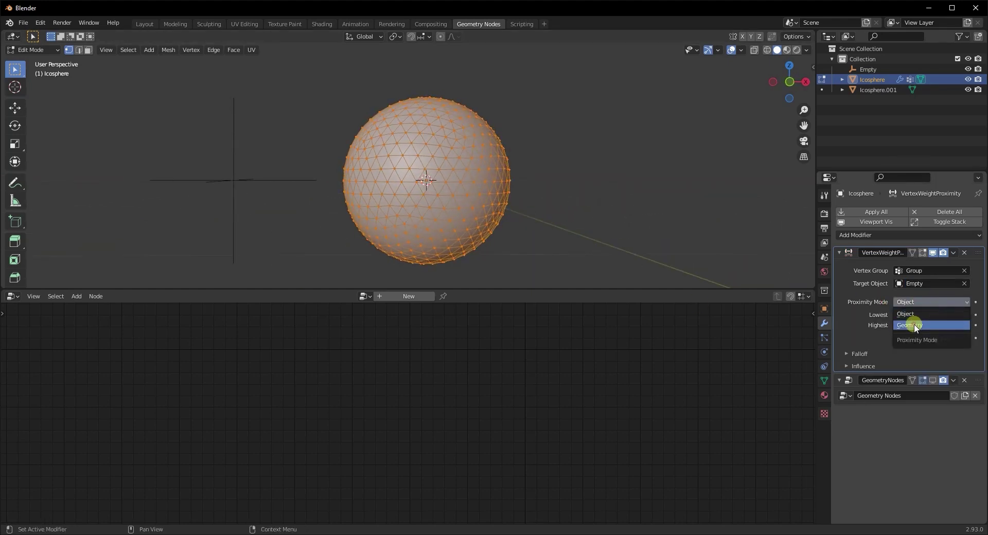
{"action": "left_click", "coordinate": [914, 325]}
{"action": "left_click", "coordinate": [933, 328]}
{"action": "type", "text": "0."}
{"action": "key", "text": "Return"}
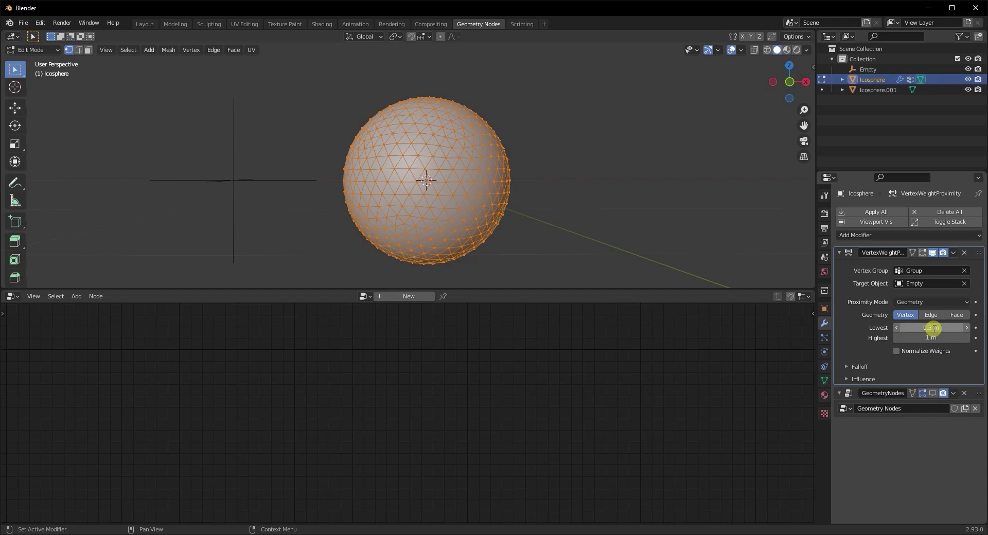
- Set the Vertex Weight Proximity modifier's highest distance to 3 m and give it an inverted Smooth falloff
{"action": "left_click", "coordinate": [931, 338]}
{"action": "type", "text": "3"}
{"action": "key", "text": "Return"}
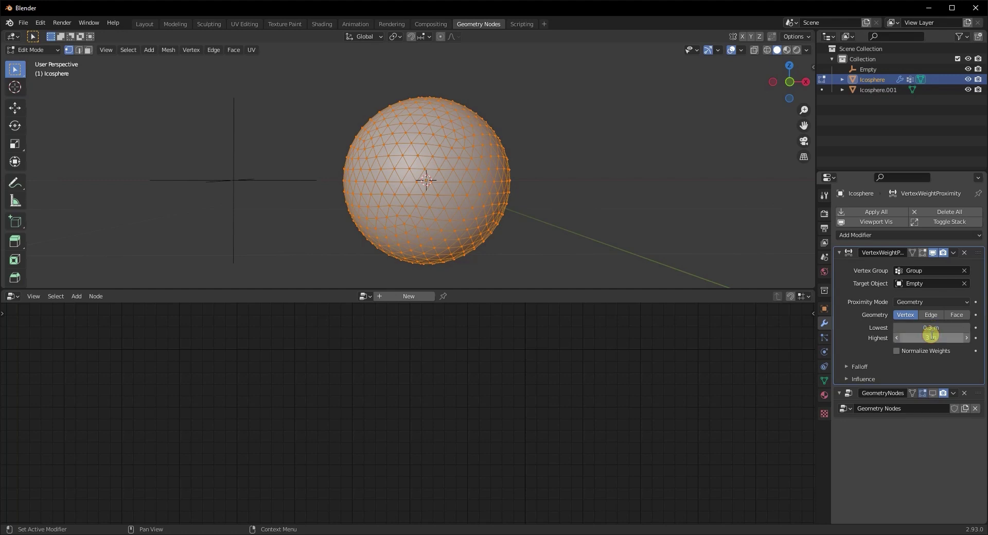
{"action": "left_click", "coordinate": [908, 367]}
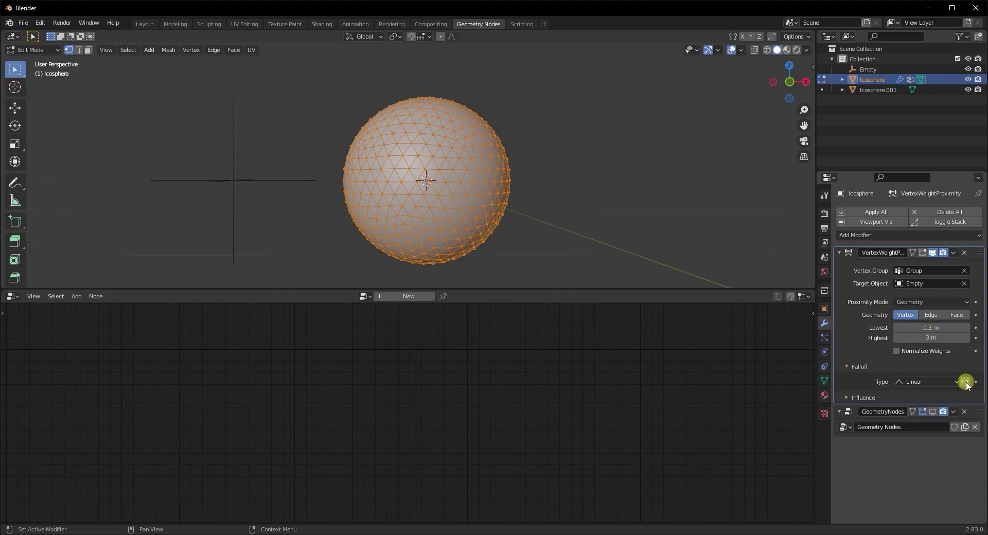
{"action": "left_click", "coordinate": [965, 382]}
{"action": "left_click", "coordinate": [917, 383]}
{"action": "left_click", "coordinate": [917, 427]}
- Turn the GeometryNodes modifier back on in the viewport and make it the active modifier
{"action": "middle_click_drag", "start_coordinate": [509, 238], "coordinate": [551, 267]}
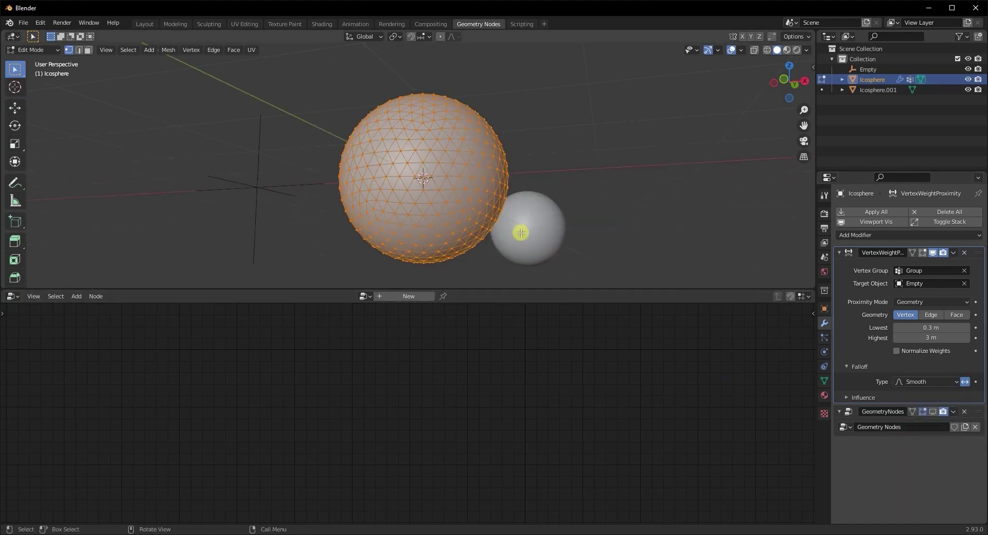
{"action": "middle_click_drag", "start_coordinate": [521, 232], "coordinate": [591, 247]}
{"action": "left_click", "coordinate": [933, 411]}
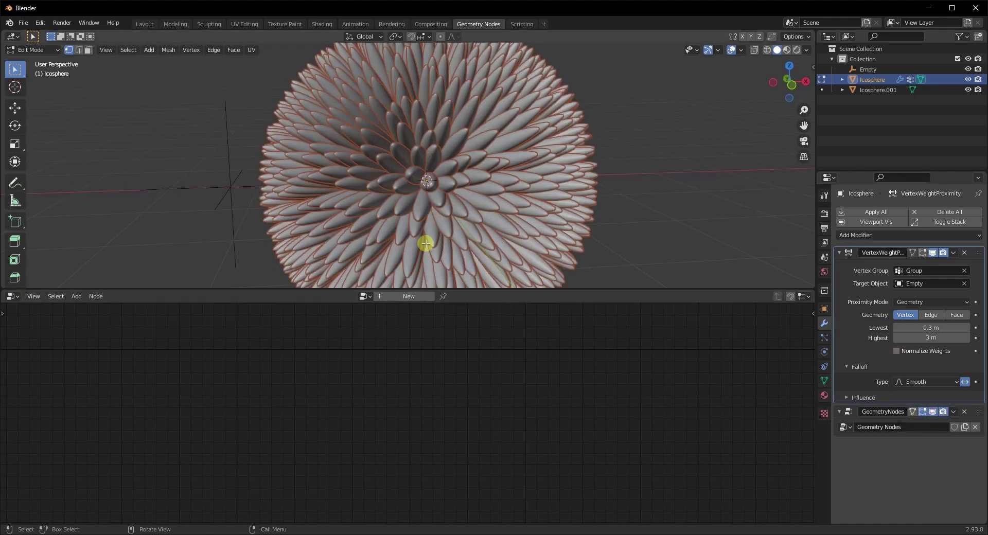
{"action": "left_click", "coordinate": [977, 416]}
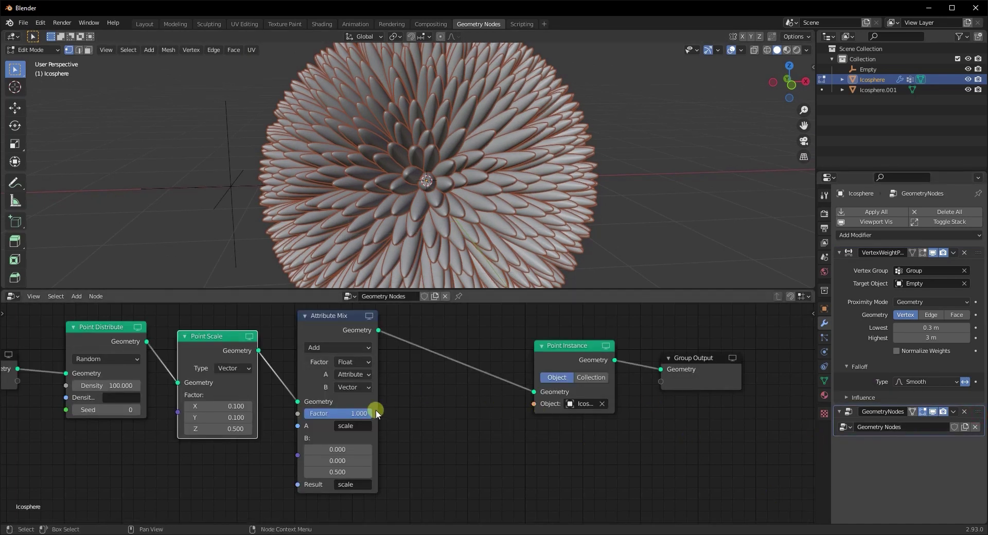
- Change the Attribute Mix node's factor type to Attribute and use the Group attribute as its factor
{"action": "key", "text": "Home"}
{"action": "middle_click_drag", "start_coordinate": [457, 440], "coordinate": [413, 422]}
{"action": "left_click", "coordinate": [373, 360]}
{"action": "left_click", "coordinate": [326, 360]}
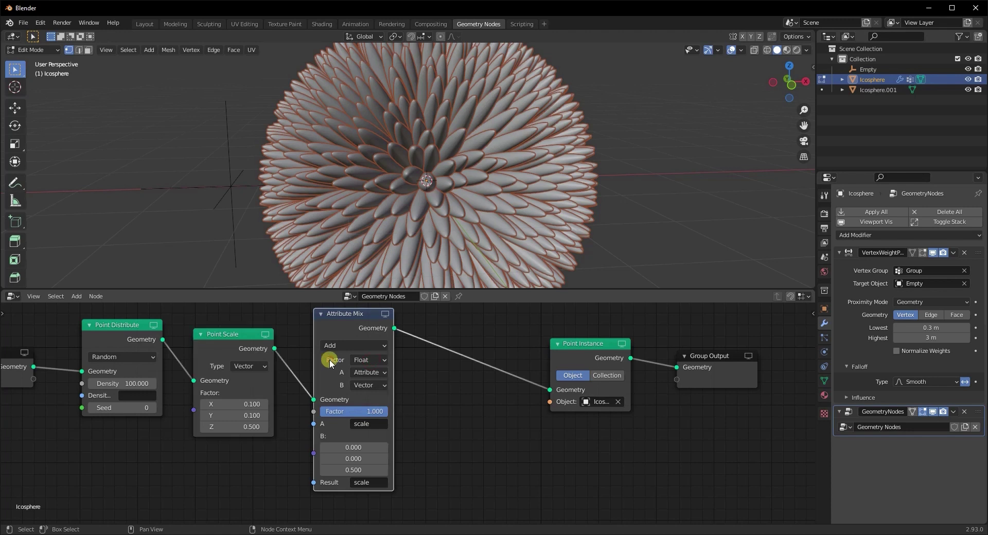
{"action": "left_click", "coordinate": [369, 361]}
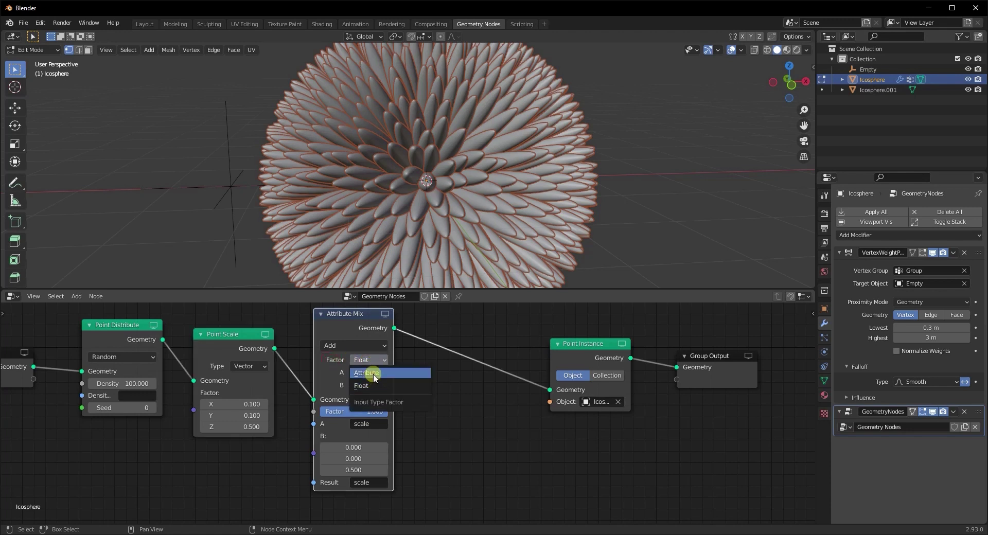
{"action": "left_click", "coordinate": [374, 378]}
{"action": "middle_click_drag", "start_coordinate": [452, 399], "coordinate": [466, 391]}
{"action": "left_click", "coordinate": [387, 403]}
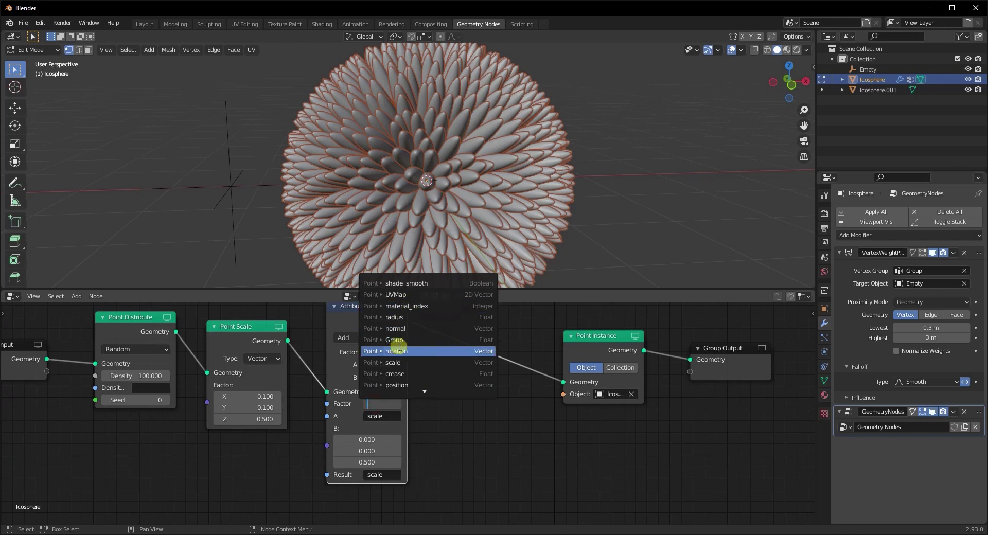
{"action": "left_click", "coordinate": [399, 340]}
- Return the icosphere to Object Mode
{"action": "middle_click_drag", "start_coordinate": [412, 315], "coordinate": [373, 317]}
{"action": "scroll", "coordinate": [408, 221], "scroll_direction": "down", "scroll_amount": 2}
{"action": "middle_click_drag", "start_coordinate": [409, 214], "coordinate": [338, 203]}
{"action": "key", "text": "Tab"}
- Test the proximity effect by moving the Empty across the icosphere, then cancel the move
{"action": "left_click", "coordinate": [285, 172]}
{"action": "middle_click_drag", "start_coordinate": [286, 174], "coordinate": [338, 191]}
{"action": "left_click_drag", "start_coordinate": [288, 181], "coordinate": [528, 207]}
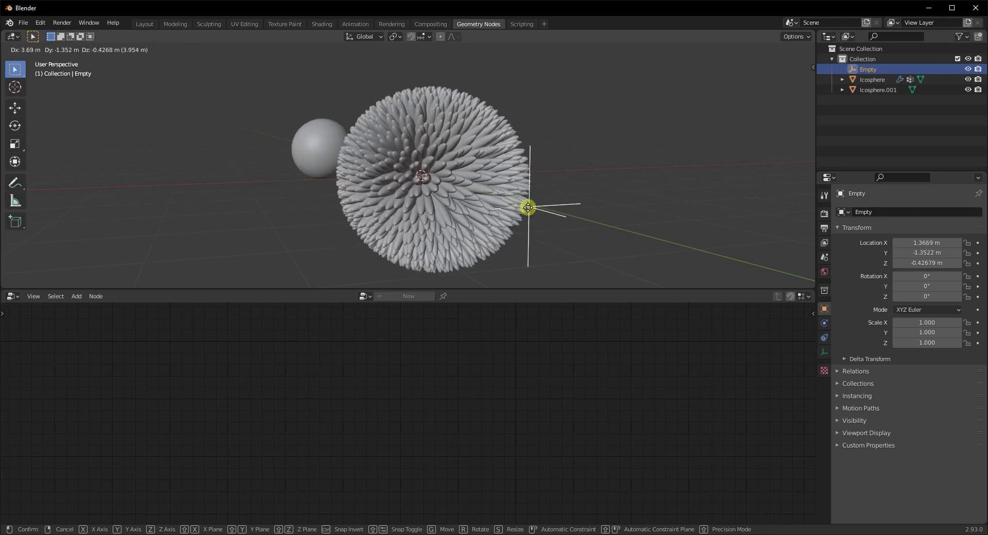
{"action": "right_click", "coordinate": [439, 198]}
- Duplicate the icosphere's Attribute Mix node and insert the copy between the original and the Point Instance node
{"action": "left_click", "coordinate": [437, 198]}
{"action": "left_click_drag", "start_coordinate": [317, 317], "coordinate": [422, 322]}
{"action": "left_click", "coordinate": [422, 322]}
{"action": "scroll", "coordinate": [525, 380], "scroll_direction": "up", "scroll_amount": 4}
{"action": "middle_click_drag", "start_coordinate": [526, 379], "coordinate": [546, 351]}
{"action": "scroll", "coordinate": [565, 440], "scroll_direction": "down", "scroll_amount": 4}
{"action": "middle_click_drag", "start_coordinate": [565, 440], "coordinate": [509, 426]}
- Set the second Attribute Mix node's A and Result attributes to rotation and its B vector to 10, 10, 10
{"action": "left_click", "coordinate": [437, 404]}
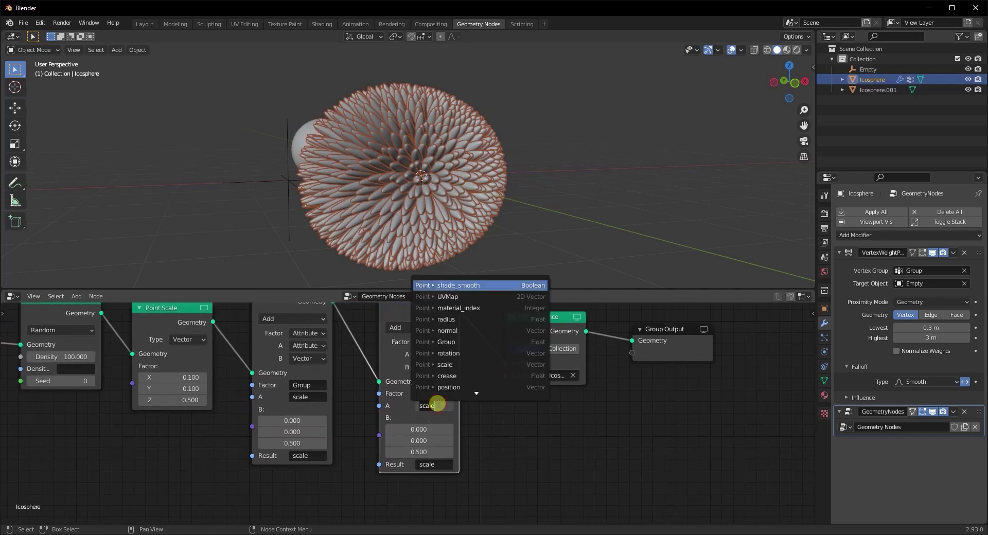
{"action": "type", "text": "rotation"}
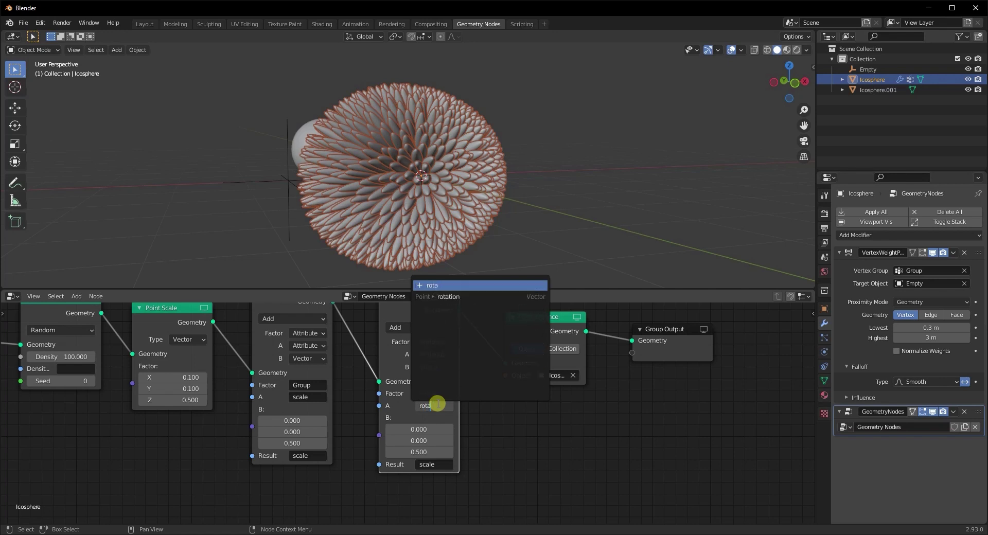
{"action": "key", "text": "Return"}
{"action": "left_click", "coordinate": [437, 465]}
{"action": "type", "text": "rota"}
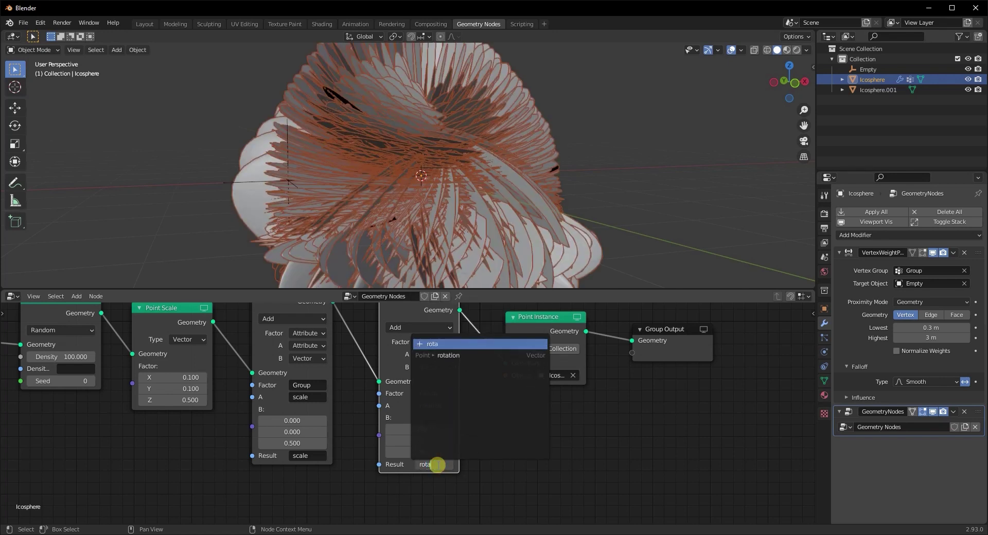
{"action": "key", "text": "Return"}
{"action": "left_click_drag", "start_coordinate": [427, 429], "coordinate": [427, 463]}
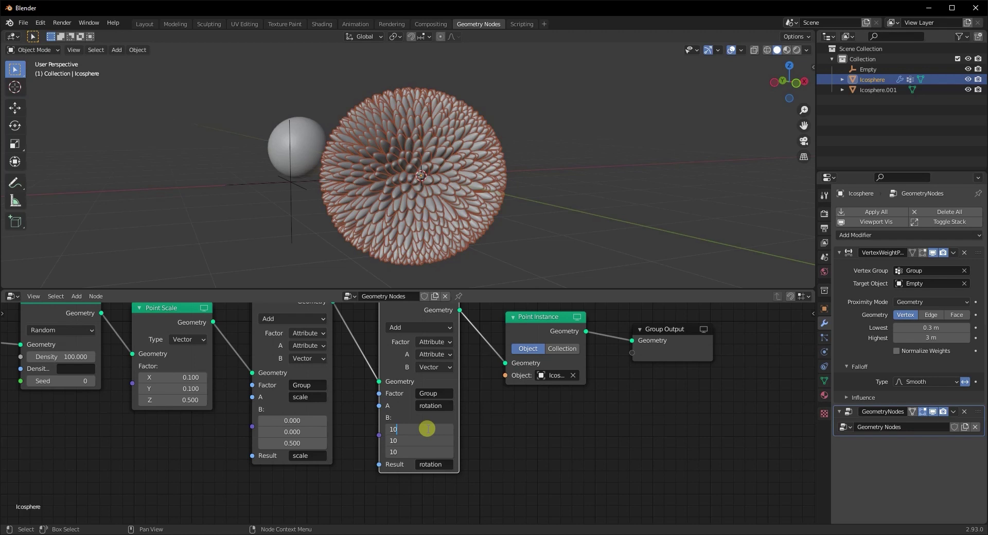
{"action": "key", "text": "Return"}
- Test the rotation effect by moving the Empty slightly toward the icosphere, then cancel the move
{"action": "left_click", "coordinate": [289, 185]}
{"action": "left_click", "coordinate": [352, 201]}
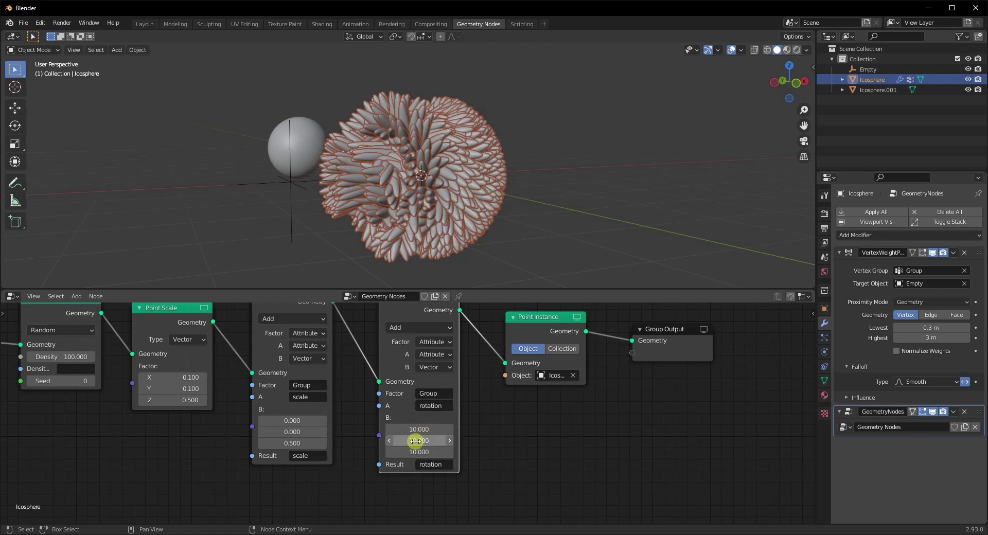
{"action": "left_click", "coordinate": [282, 205]}
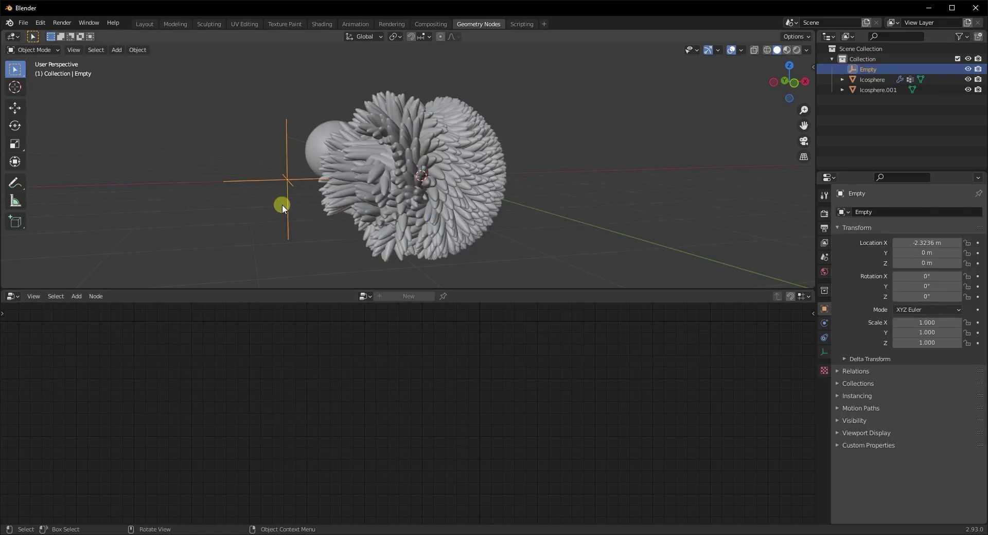
{"action": "key", "text": "g"}
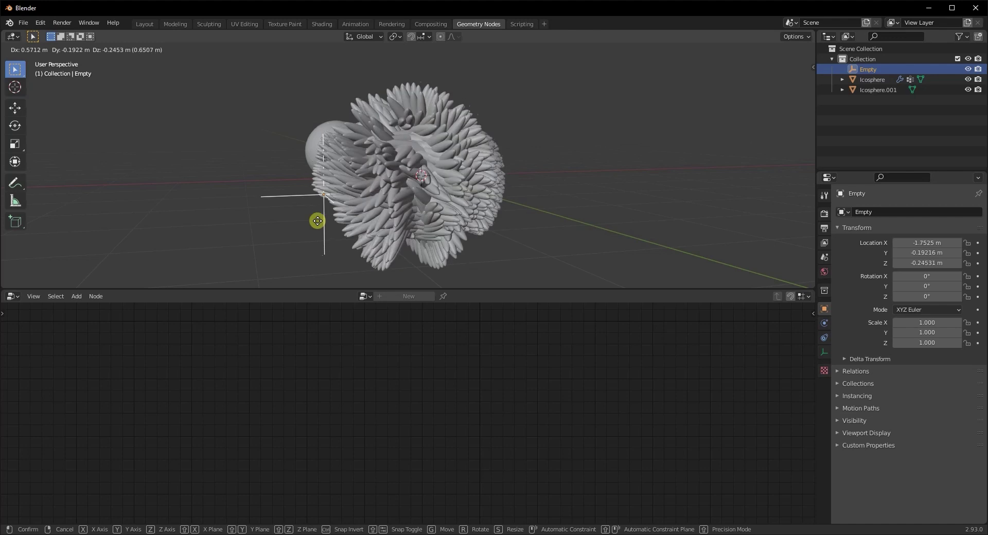
{"action": "right_click", "coordinate": [310, 224]}
- Change the rotation Attribute Mix node's B vector to 15, 10, 0
{"action": "left_click", "coordinate": [453, 210]}
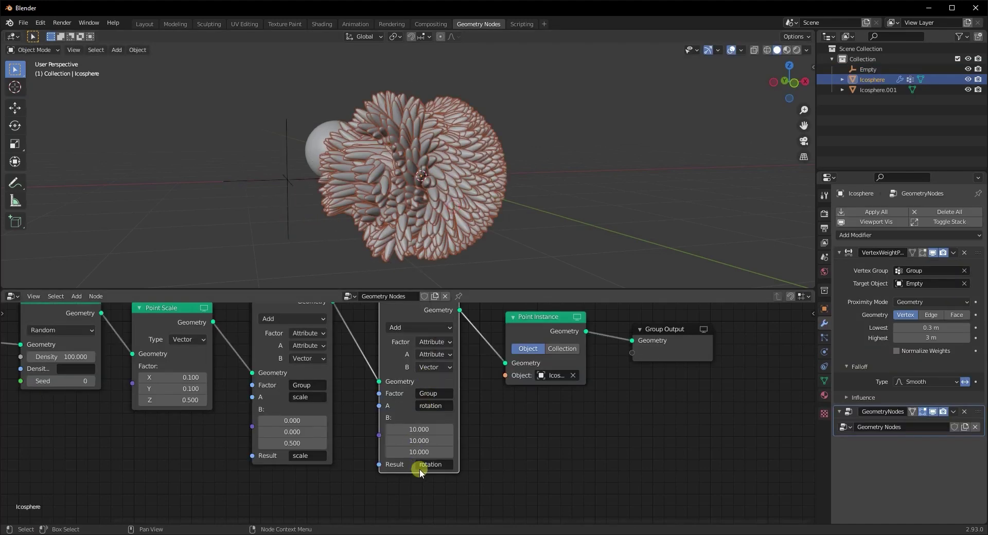
{"action": "left_click", "coordinate": [416, 430]}
{"action": "type", "text": "15"}
{"action": "key", "text": "Return"}
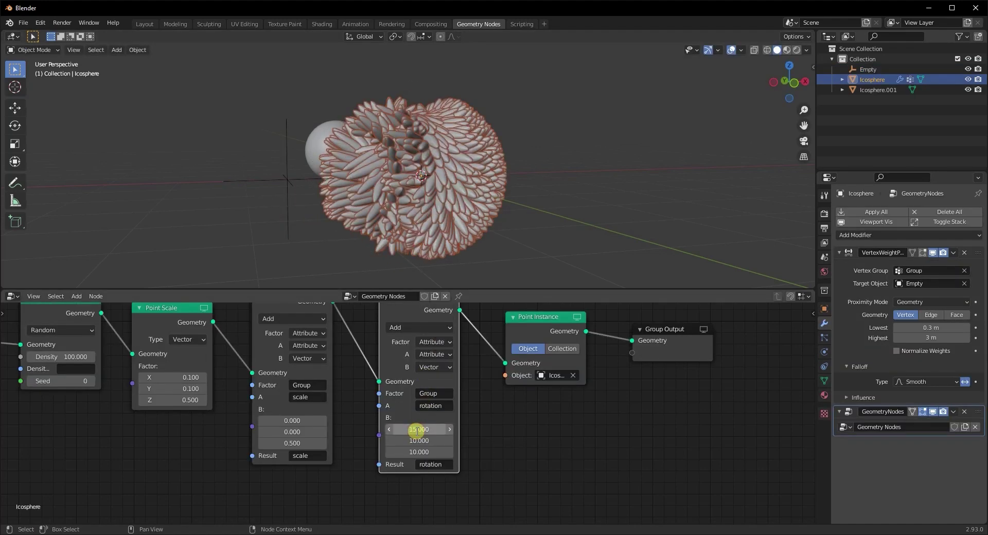
{"action": "left_click", "coordinate": [421, 442]}
{"action": "left_click", "coordinate": [412, 452]}
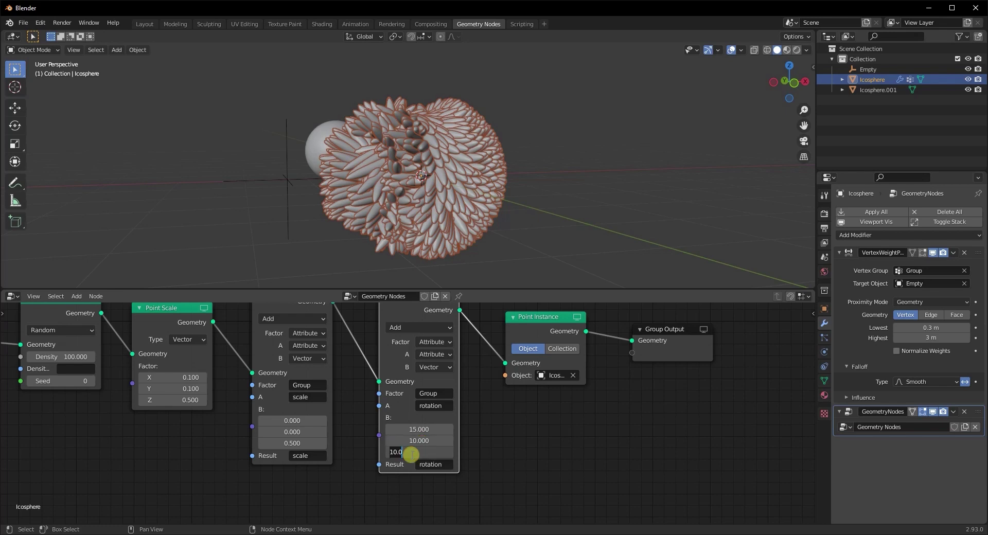
{"action": "key", "text": "Return"}
- Try the new rotation values by moving the Empty to the opposite side of the icosphere, then cancel the move
{"action": "left_click", "coordinate": [286, 180]}
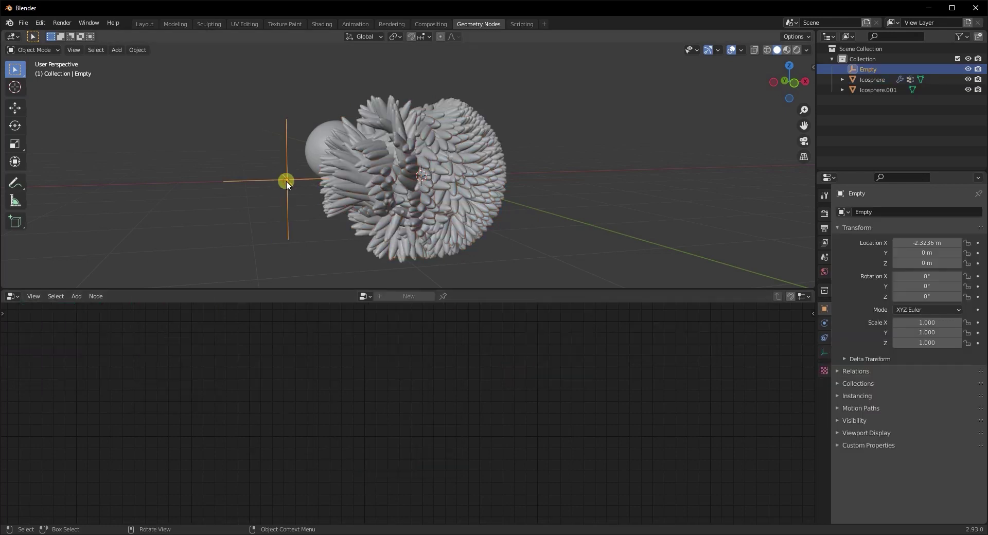
{"action": "key", "text": "g"}
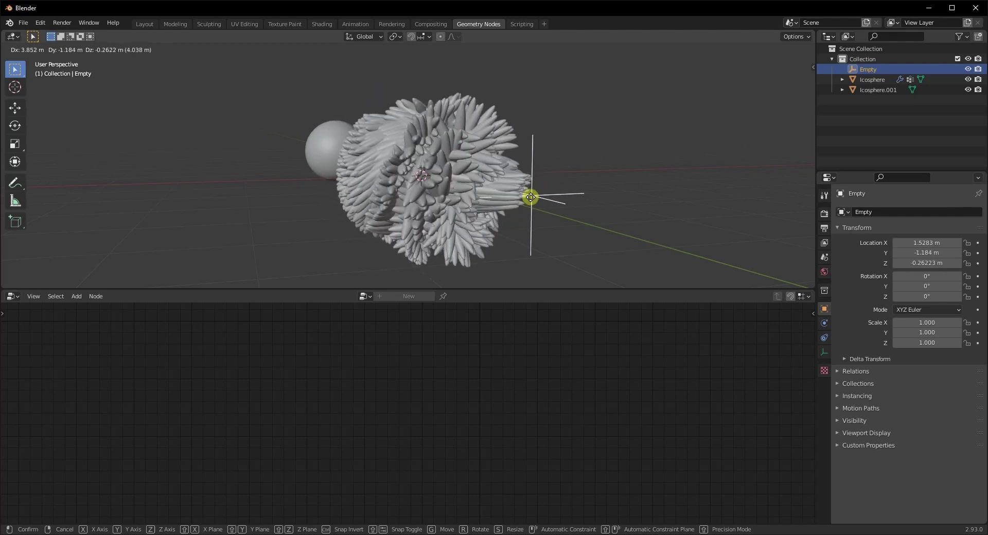
{"action": "right_click", "coordinate": [527, 198]}
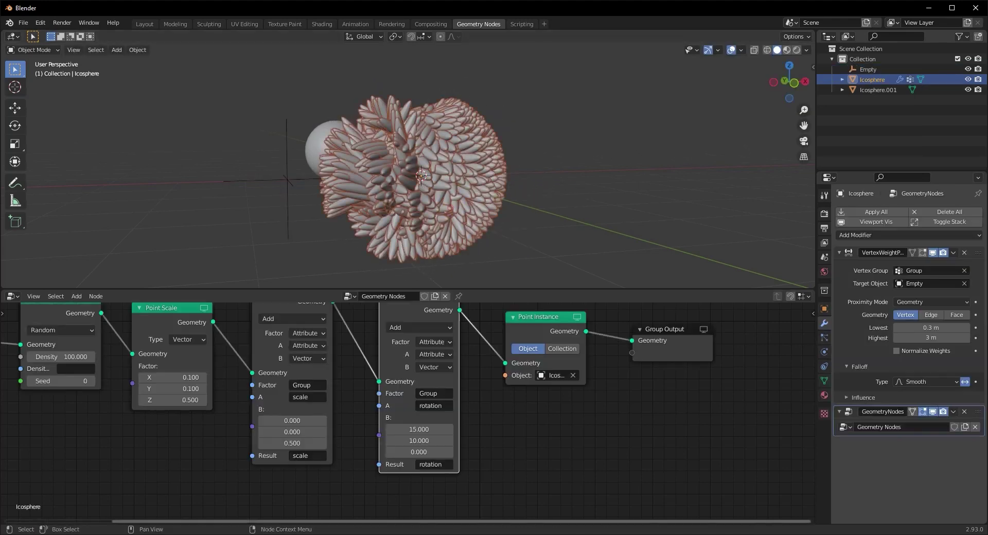
- Move the Empty along the X axis toward the icosphere, to an X location of about -1.99 m
{"action": "key", "text": "Home"}
{"action": "middle_click_drag", "start_coordinate": [502, 278], "coordinate": [496, 259]}
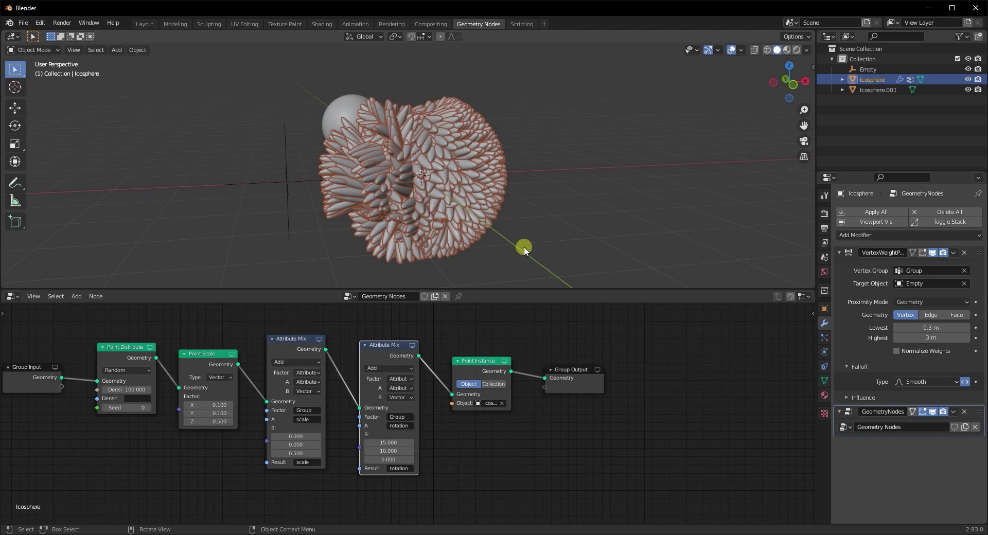
{"action": "left_click", "coordinate": [472, 255]}
{"action": "middle_click_drag", "start_coordinate": [471, 255], "coordinate": [432, 217]}
{"action": "left_click", "coordinate": [430, 216]}
{"action": "left_click", "coordinate": [285, 171]}
{"action": "middle_click_drag", "start_coordinate": [302, 207], "coordinate": [306, 211]}
{"action": "key", "text": "g"}
{"action": "key", "text": "x"}
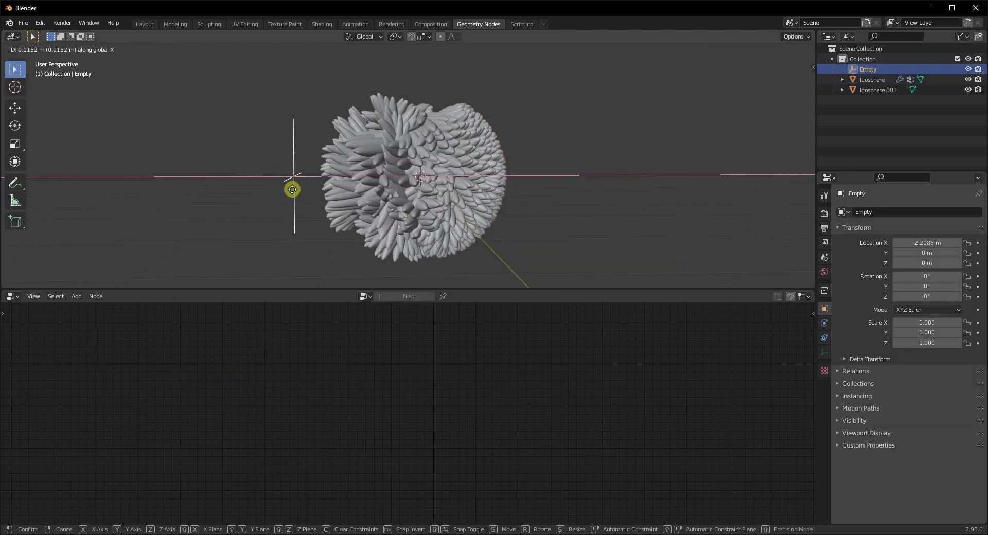
{"action": "left_click", "coordinate": [304, 177]}
- Create a duplicate of the Empty at the world origin and parent the original Empty to that duplicate
{"action": "key", "text": "shift+d"}
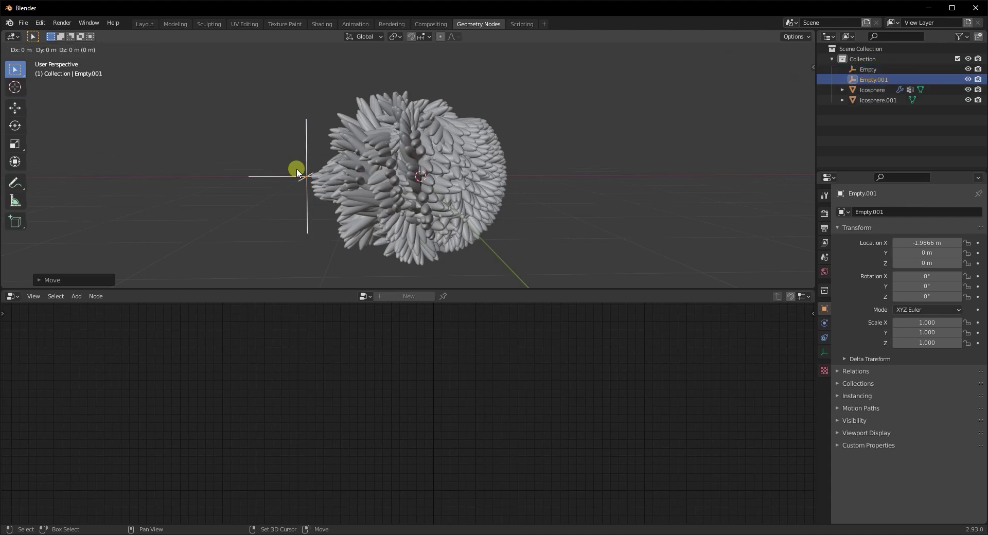
{"action": "key", "text": "alt+g"}
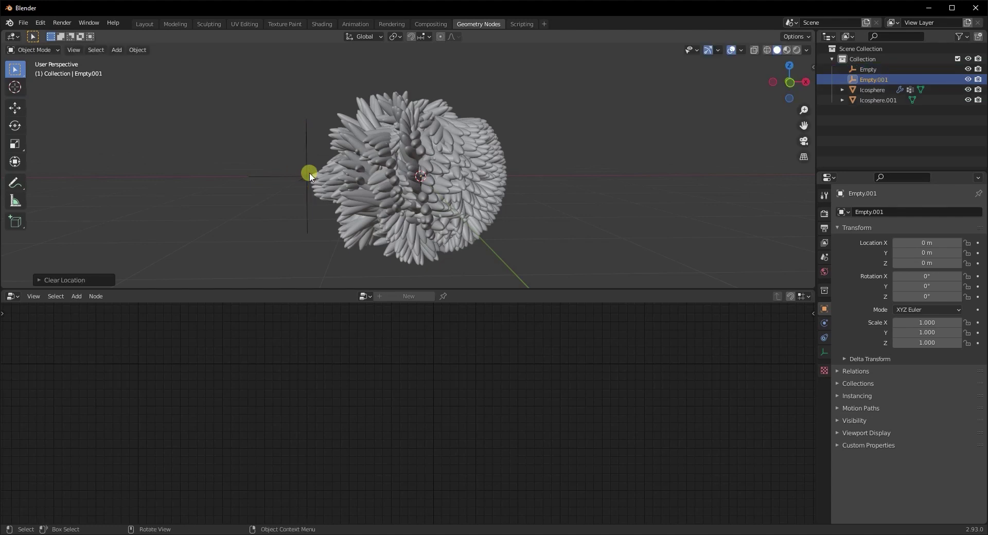
{"action": "left_click", "coordinate": [868, 69]}
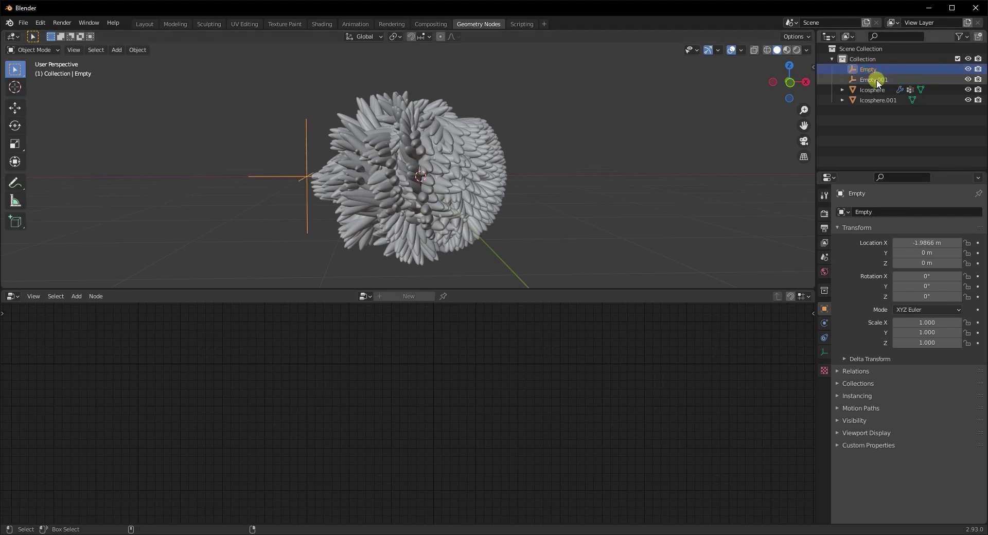
{"action": "left_click", "coordinate": [876, 81], "text": "ctrl"}
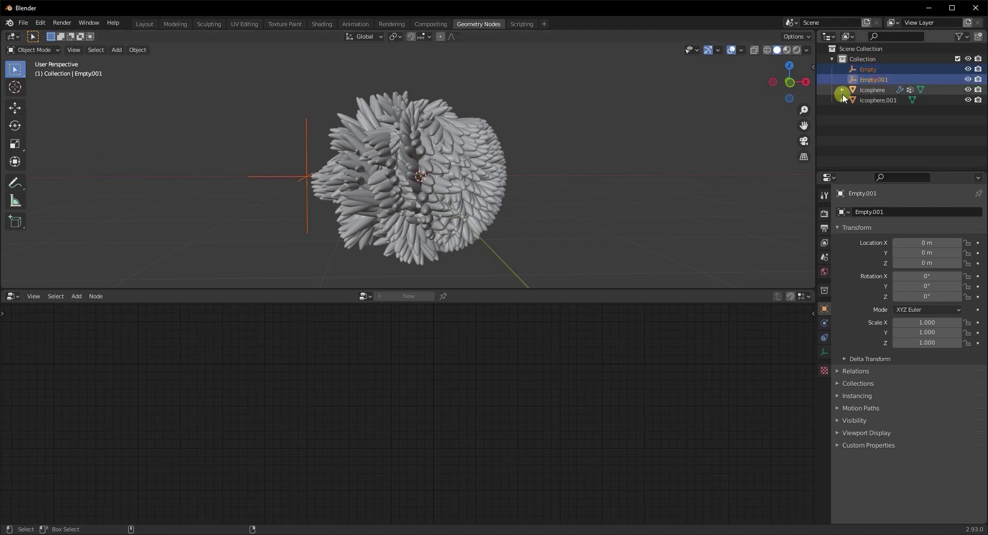
{"action": "key", "text": "ctrl+p"}
{"action": "left_click", "coordinate": [429, 227]}
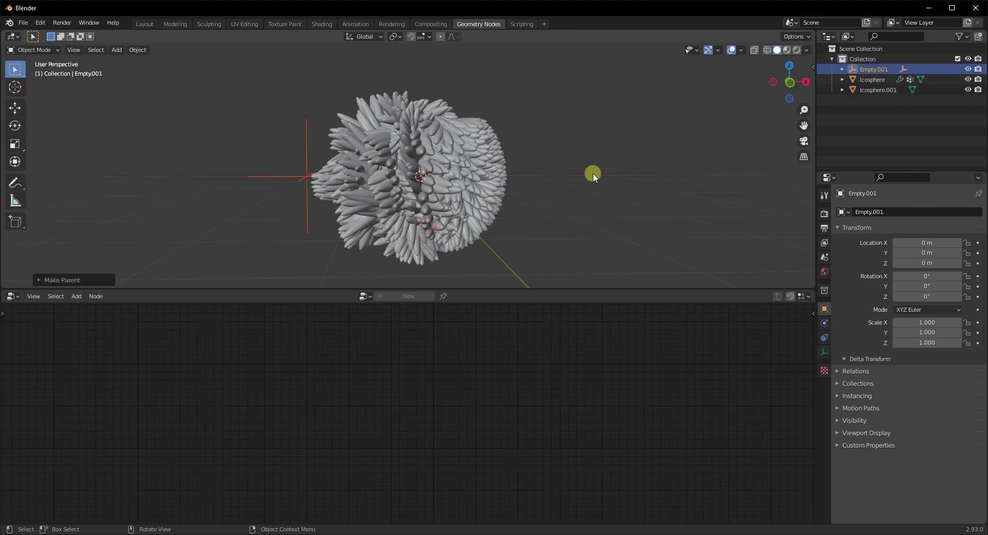
- Select Empty.001, switch the node editor area to a Timeline and set the end frame to 300
{"action": "left_click", "coordinate": [865, 69]}
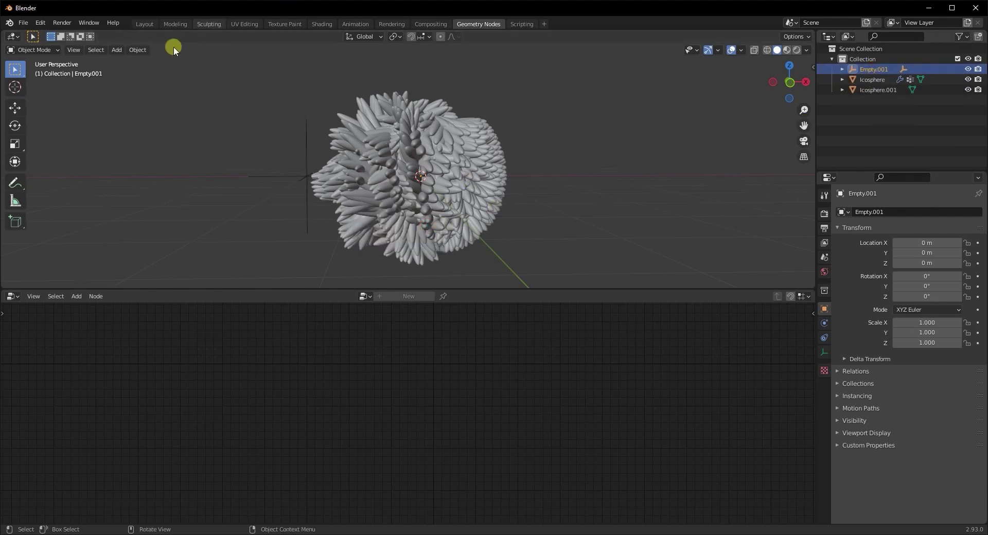
{"action": "left_click", "coordinate": [13, 299]}
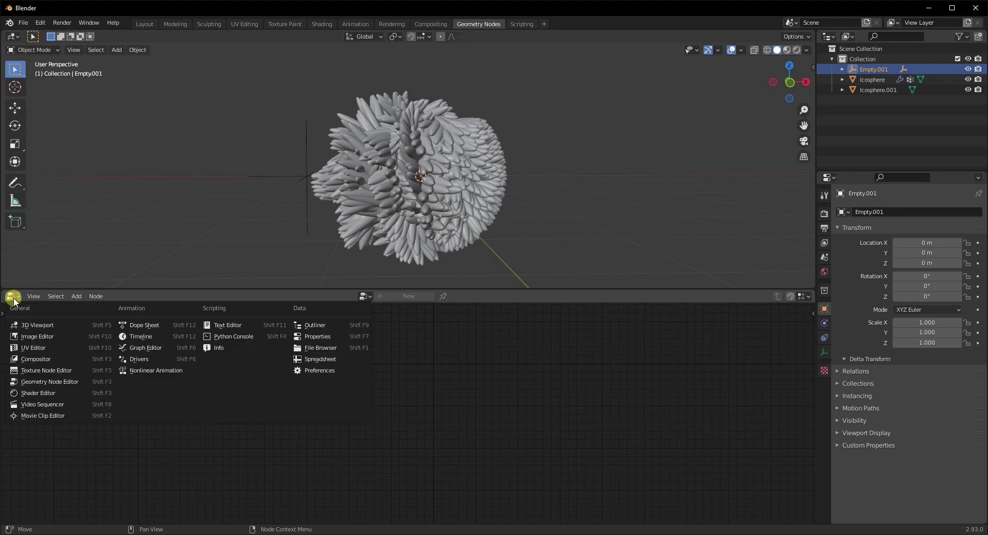
{"action": "left_click", "coordinate": [144, 337]}
{"action": "left_click", "coordinate": [794, 297]}
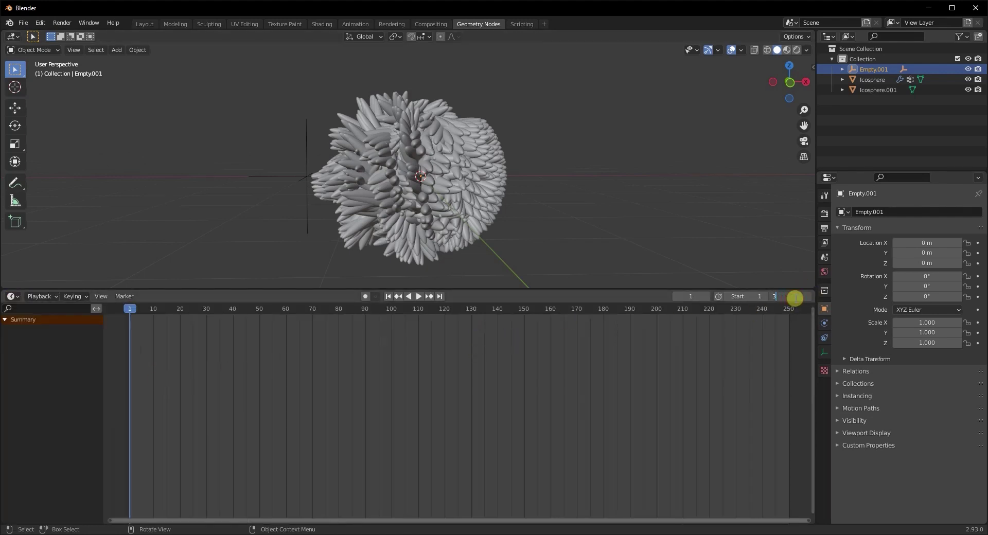
{"action": "key", "text": "Return"}
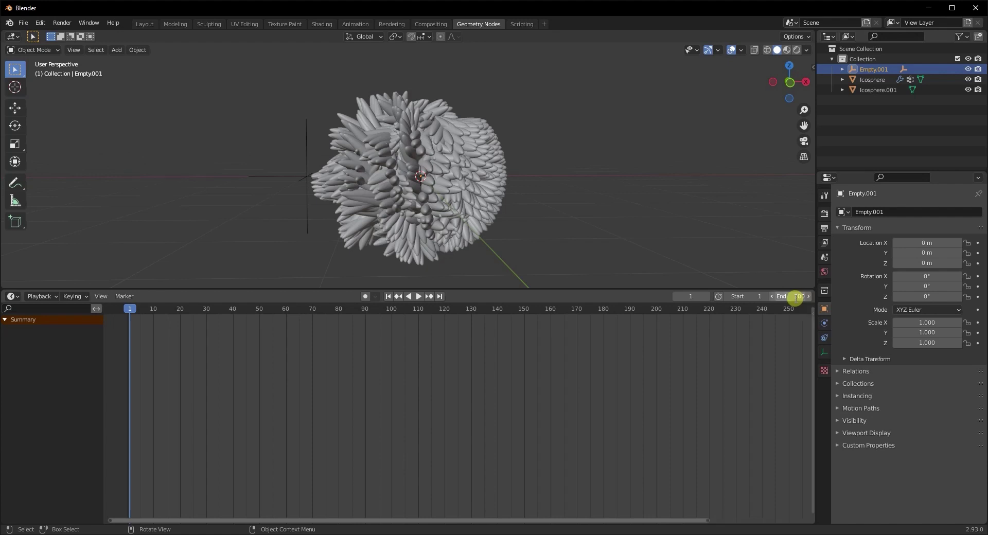
- Insert a rotation keyframe of 0° on all axes for Empty.001 at frame 1
{"action": "scroll", "coordinate": [485, 404], "scroll_direction": "down", "scroll_amount": 3}
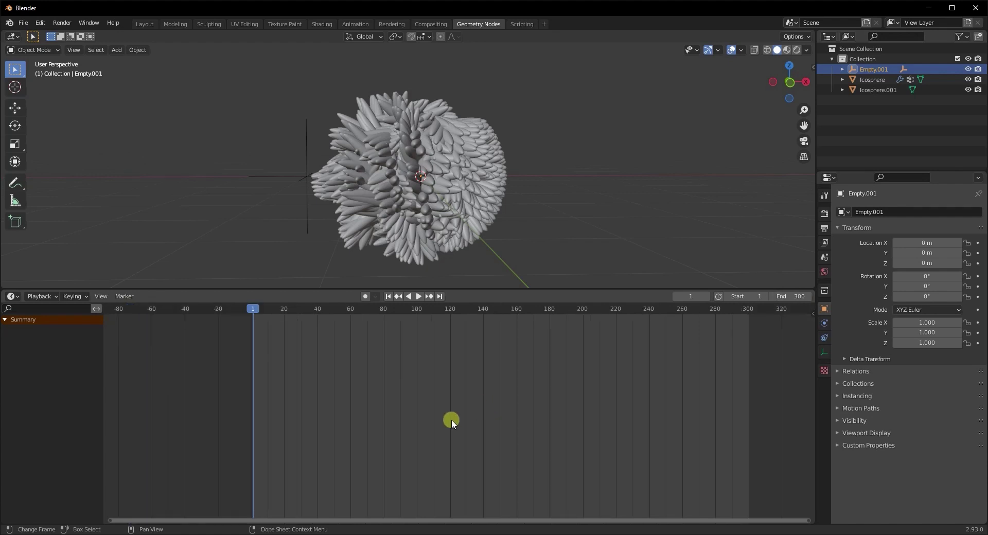
{"action": "left_click", "coordinate": [977, 276]}
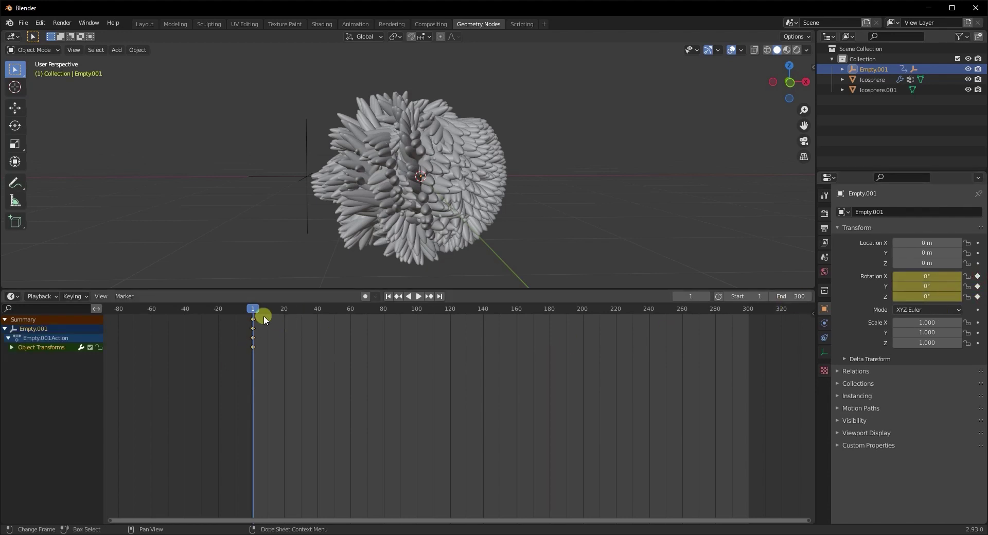
- Keyframe Empty.001's rotation at 360° on all three axes at frame 301
{"action": "left_click_drag", "start_coordinate": [253, 311], "coordinate": [662, 320]}
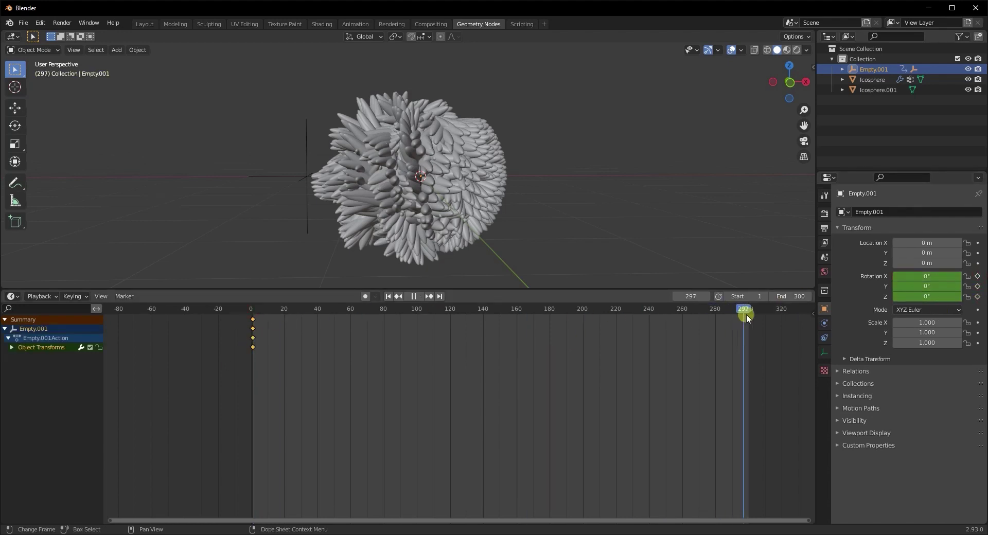
{"action": "left_click_drag", "start_coordinate": [928, 278], "coordinate": [927, 298]}
{"action": "type", "text": "360"}
{"action": "key", "text": "Return"}
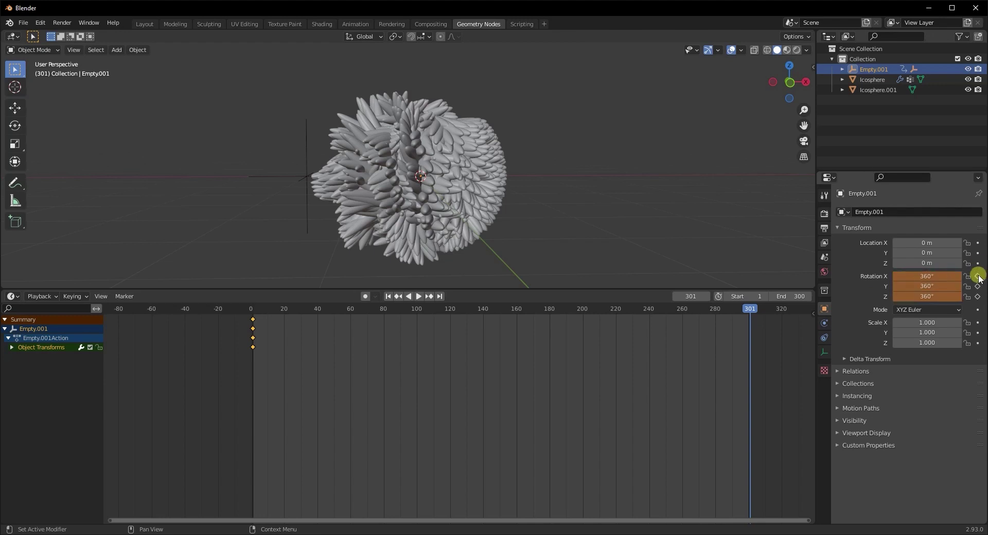
- Play back the animation to check how the instances react to the rotating Empty
{"action": "left_click", "coordinate": [344, 166]}
{"action": "middle_click_drag", "start_coordinate": [511, 171], "coordinate": [323, 185]}
{"action": "key", "text": "space"}
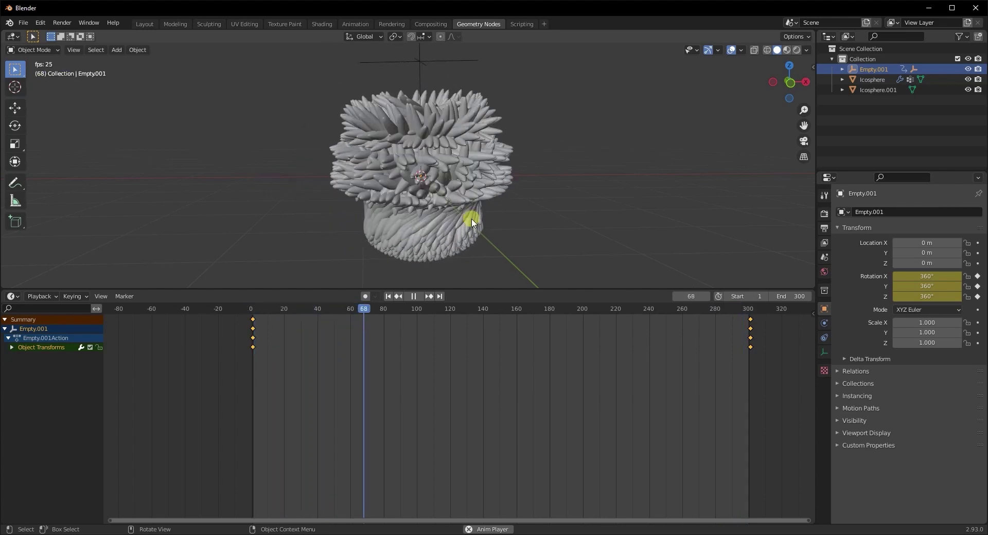
{"action": "key", "text": "space"}
- Set the Highest distance of the Icosphere's vertex weight proximity modifier to 3.8 m and preview the animation
{"action": "left_click", "coordinate": [443, 212]}
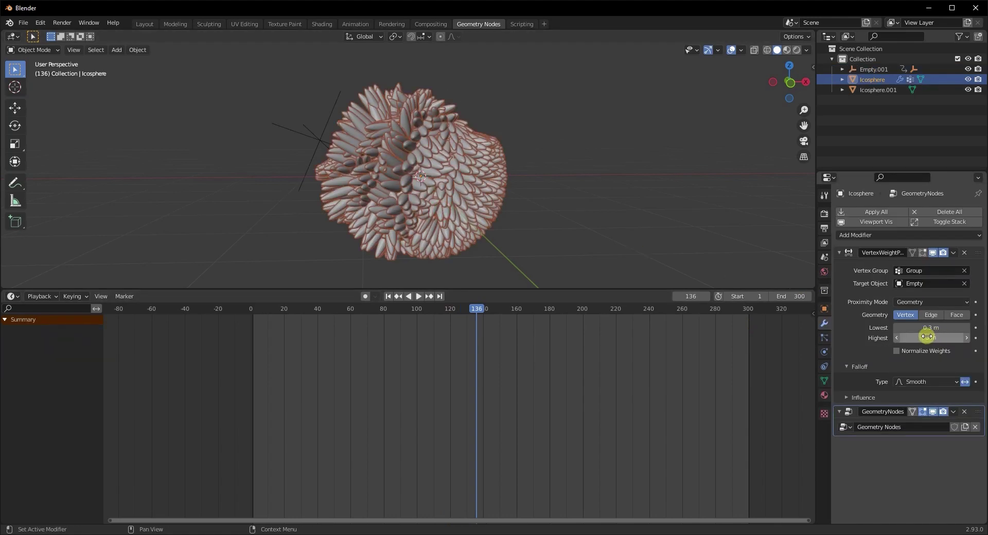
{"action": "scroll", "coordinate": [929, 338], "scroll_direction": "down", "scroll_amount": 8, "text": "ctrl"}
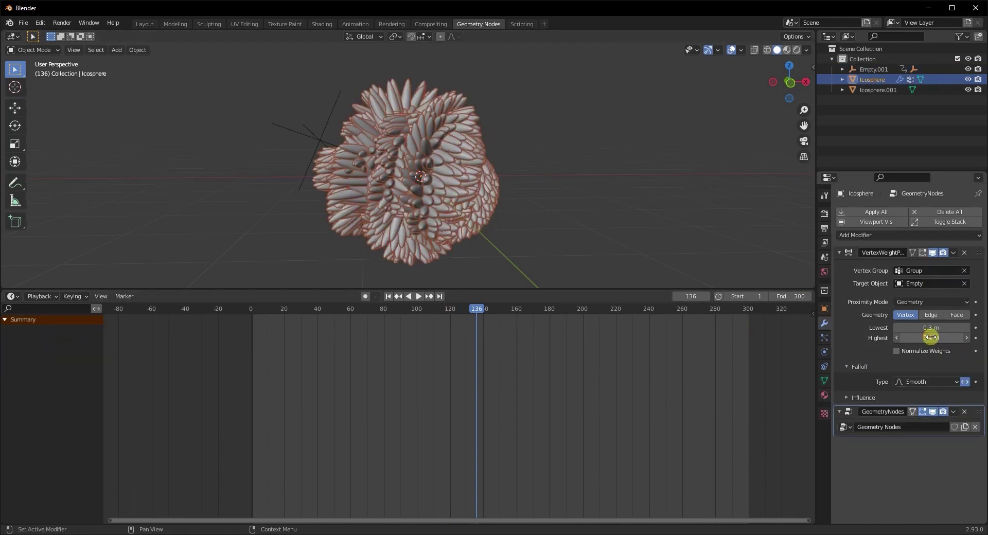
{"action": "left_click_drag", "start_coordinate": [928, 338], "coordinate": [908, 368]}
{"action": "left_click", "coordinate": [539, 195]}
{"action": "key", "text": "space"}
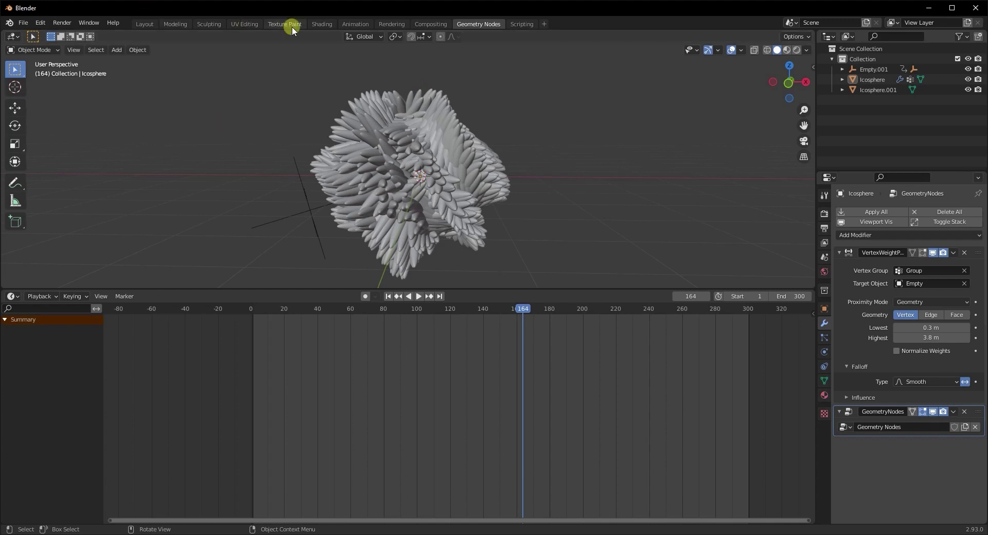
- Assign the existing Material to the Icosphere in the Shading workspace and spread its shader nodes apart
{"action": "left_click", "coordinate": [318, 23]}
{"action": "left_click", "coordinate": [494, 254]}
{"action": "left_click", "coordinate": [461, 317]}
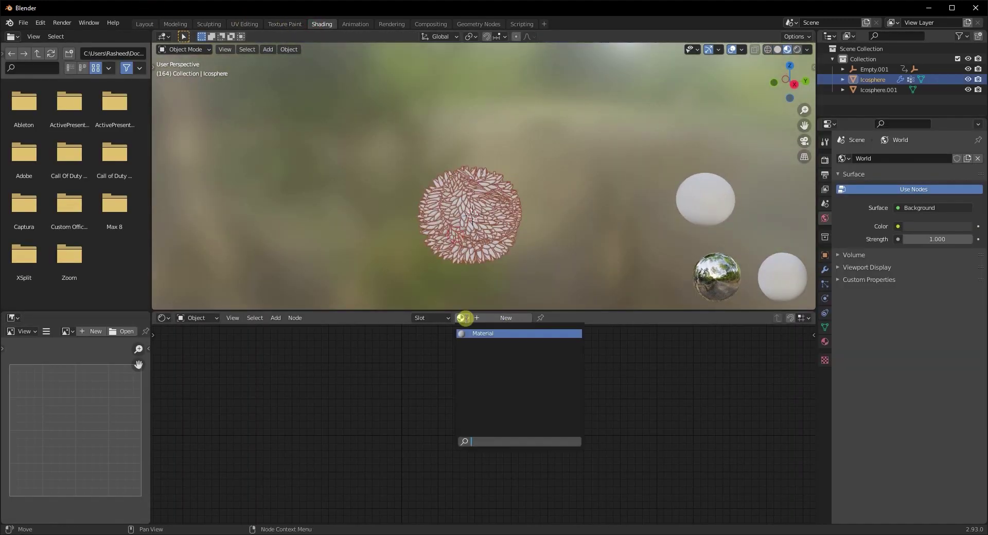
{"action": "left_click", "coordinate": [466, 334]}
{"action": "left_click_drag", "start_coordinate": [540, 333], "coordinate": [486, 362]}
{"action": "left_click_drag", "start_coordinate": [526, 344], "coordinate": [482, 383]}
- Add a ColorRamp node in front of the Principled BSDF
{"action": "left_click", "coordinate": [332, 400]}
{"action": "key", "text": "shift+a"}
{"action": "left_click", "coordinate": [281, 374]}
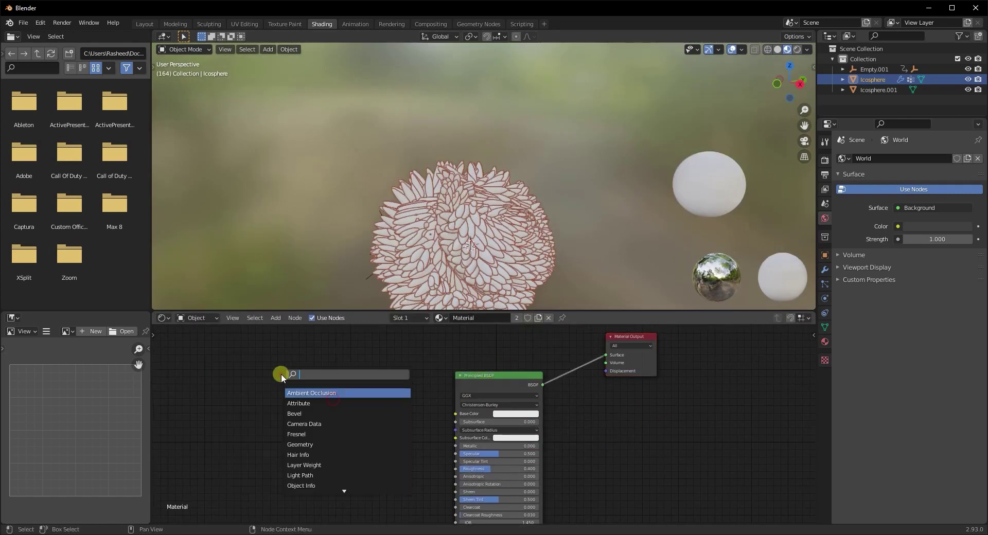
{"action": "type", "text": "colo"}
{"action": "key", "text": "Return"}
{"action": "left_click", "coordinate": [281, 375]}
{"action": "left_click", "coordinate": [286, 376]}
{"action": "left_click", "coordinate": [283, 379]}
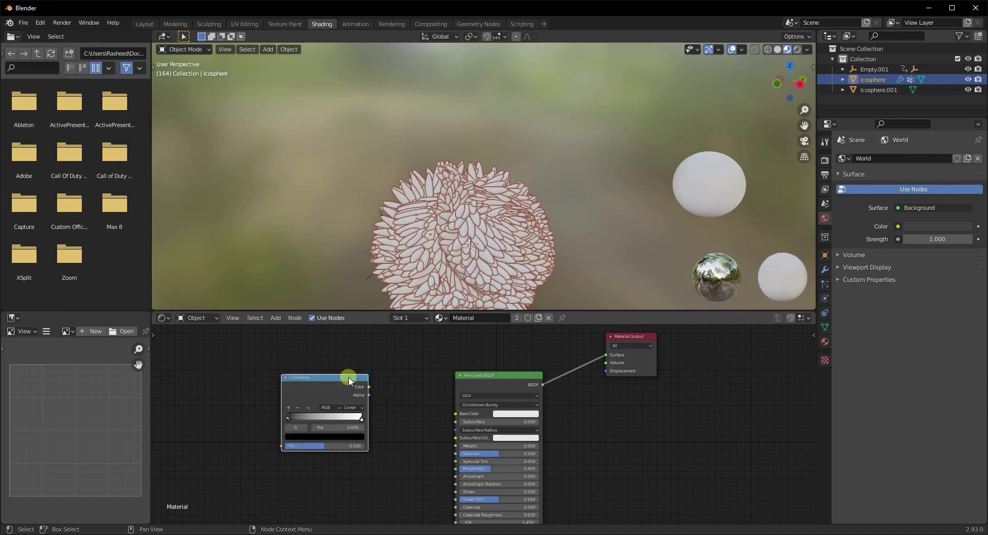
- Connect the ColorRamp's Color to Base Color and Subsurface Color, and set the Principled BSDF's Subsurface to 0.5
{"action": "left_click_drag", "start_coordinate": [455, 416], "coordinate": [454, 439]}
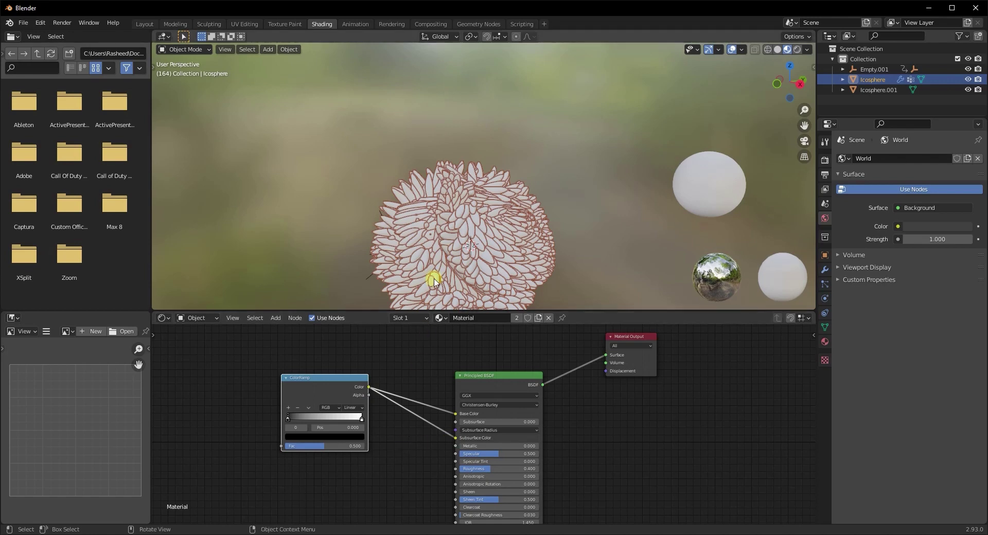
{"action": "middle_click_drag", "start_coordinate": [432, 280], "coordinate": [419, 278]}
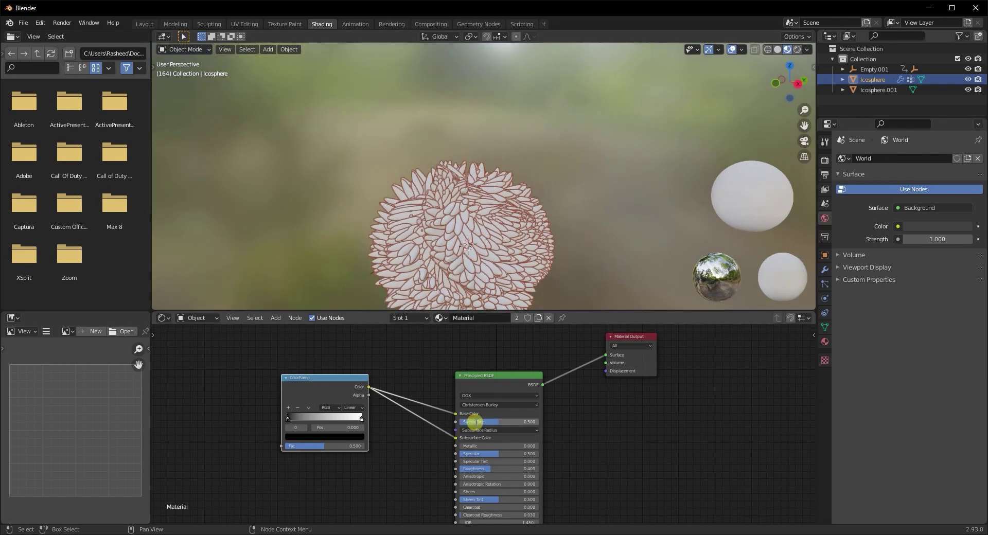
{"action": "middle_click_drag", "start_coordinate": [412, 269], "coordinate": [517, 206]}
- Add a Noise Texture node and connect its Fac output to the ColorRamp's Fac input
{"action": "key", "text": "shift+a"}
{"action": "type", "text": "noise"}
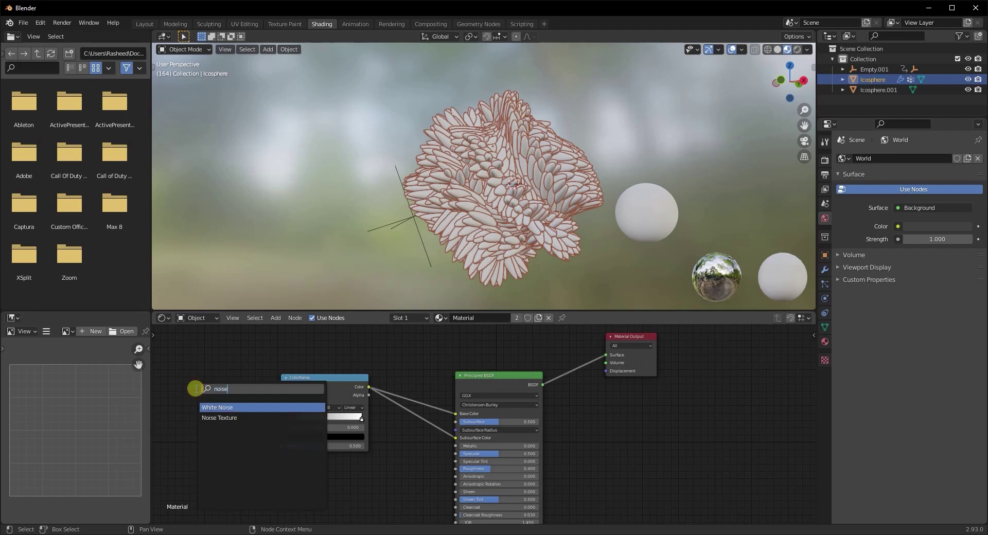
{"action": "key", "text": "Down"}
{"action": "key", "text": "Return"}
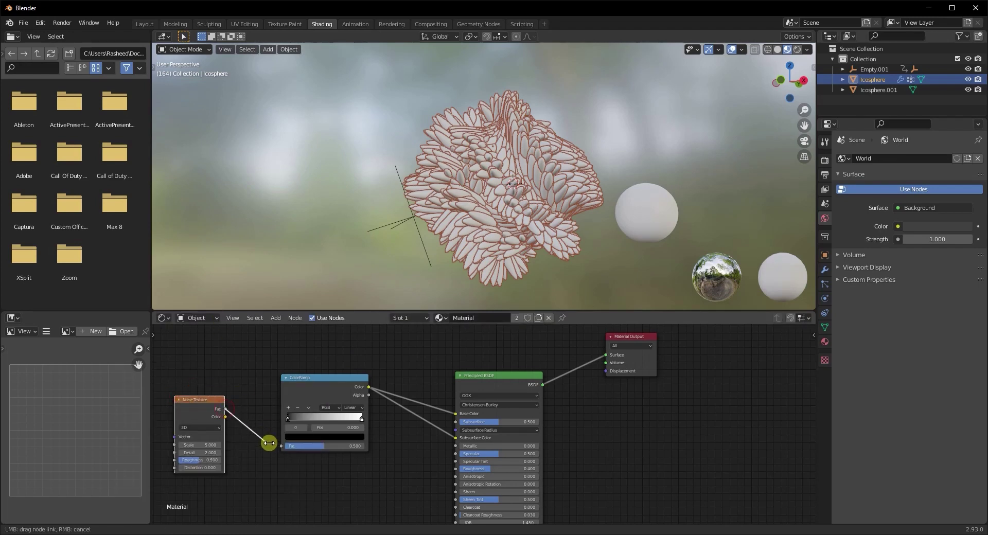
{"action": "left_click_drag", "start_coordinate": [284, 448], "coordinate": [284, 447]}
- Enable Ambient Occlusion, Bloom and Screen Space Reflections in the Eevee render settings
{"action": "middle_click_drag", "start_coordinate": [413, 257], "coordinate": [483, 236]}
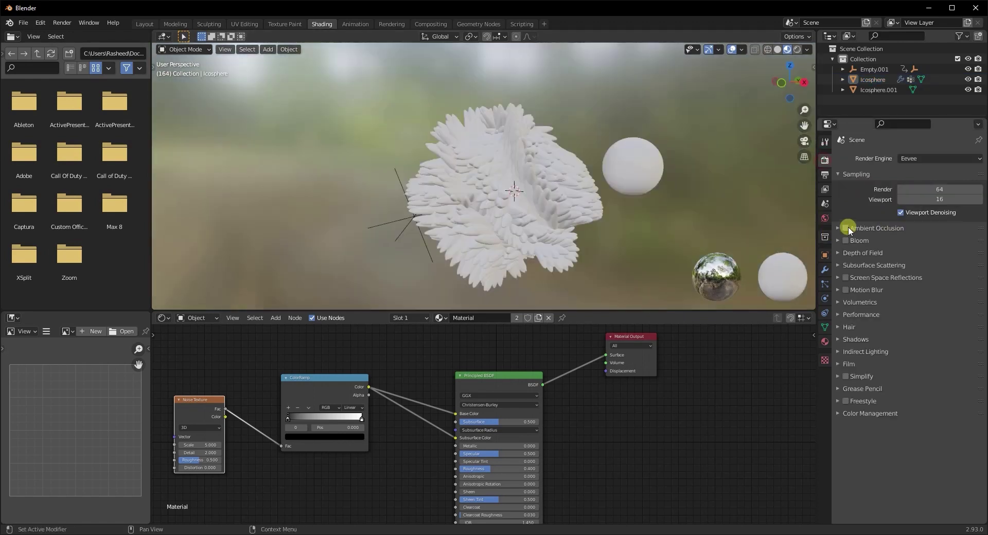
{"action": "left_click", "coordinate": [847, 229]}
{"action": "left_click", "coordinate": [845, 277]}
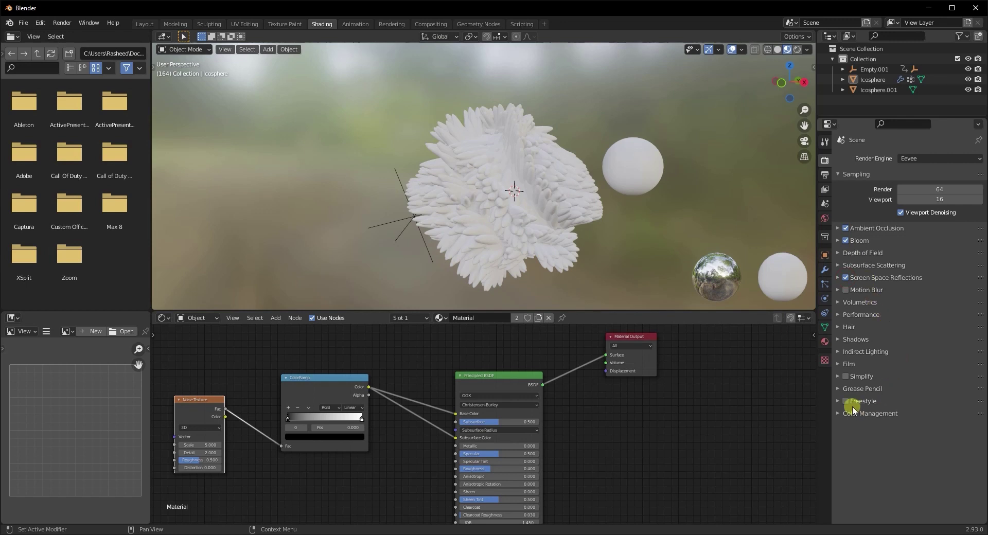
- Make the film transparent and set the color management Look to Very High Contrast
{"action": "left_click", "coordinate": [839, 363]}
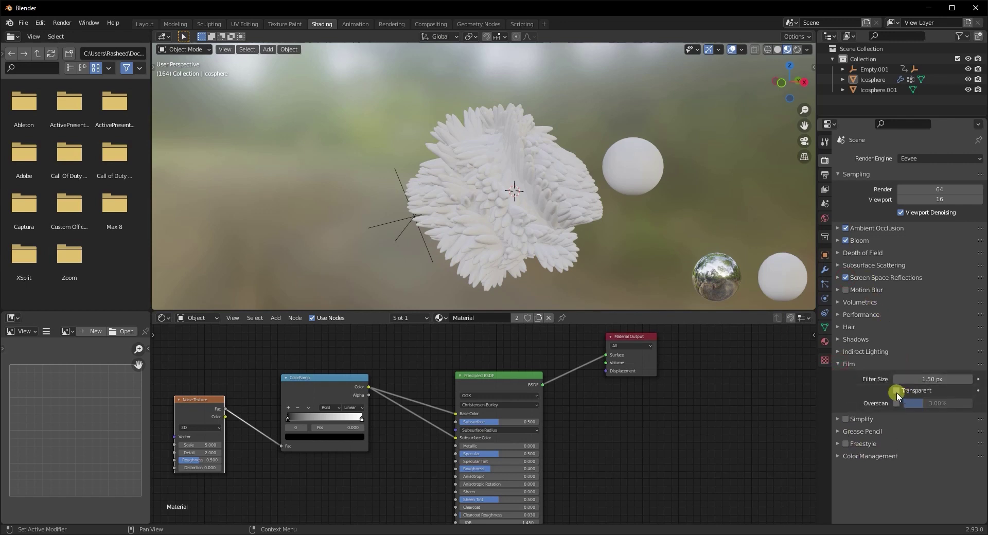
{"action": "left_click", "coordinate": [847, 459]}
{"action": "left_click", "coordinate": [926, 498]}
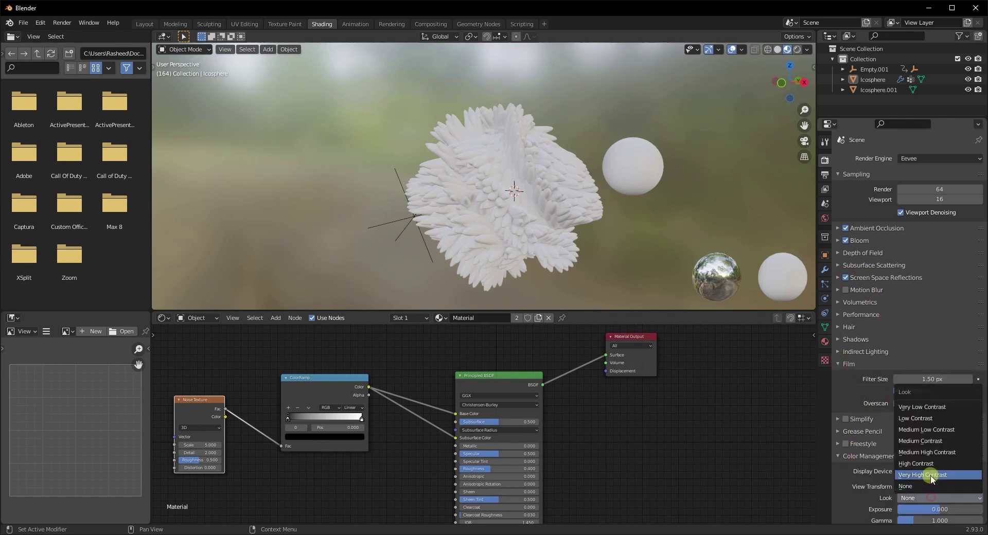
{"action": "left_click", "coordinate": [922, 475]}
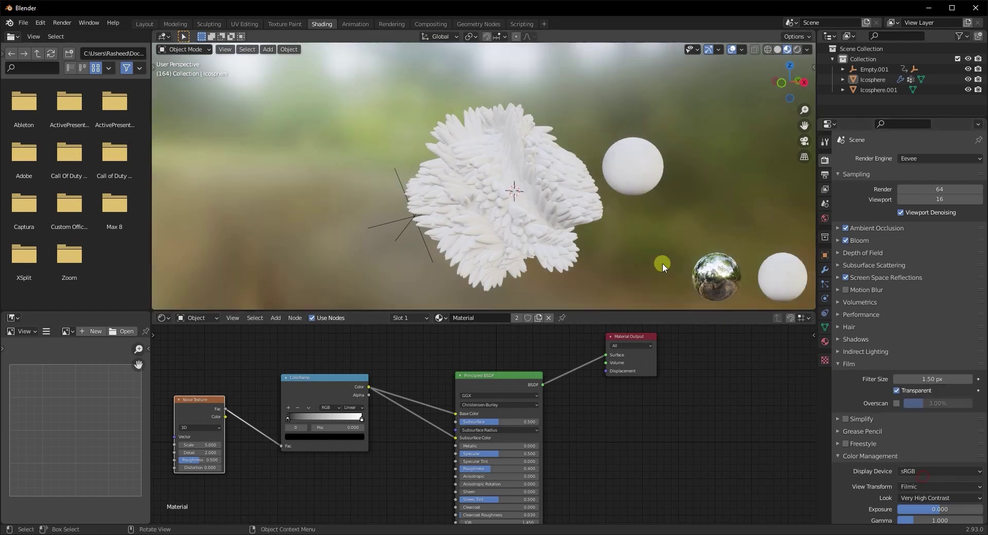
{"action": "scroll", "coordinate": [594, 266], "scroll_direction": "down", "scroll_amount": 1}
{"action": "middle_click_drag", "start_coordinate": [594, 267], "coordinate": [567, 268]}
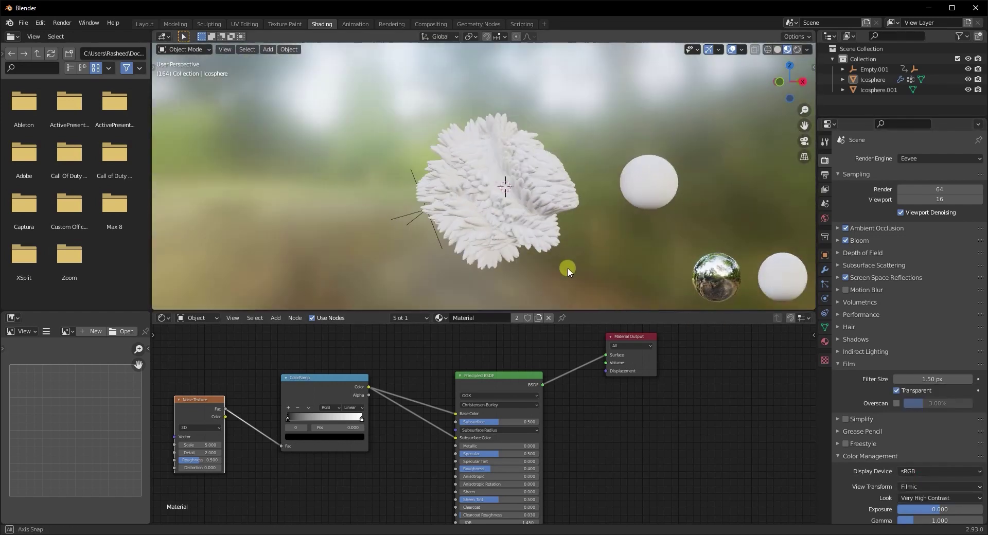
- Set the Noise Texture's Scale to 0.5
{"action": "middle_click_drag", "start_coordinate": [359, 469], "coordinate": [447, 485]}
{"action": "scroll", "coordinate": [358, 470], "scroll_direction": "up", "scroll_amount": 2}
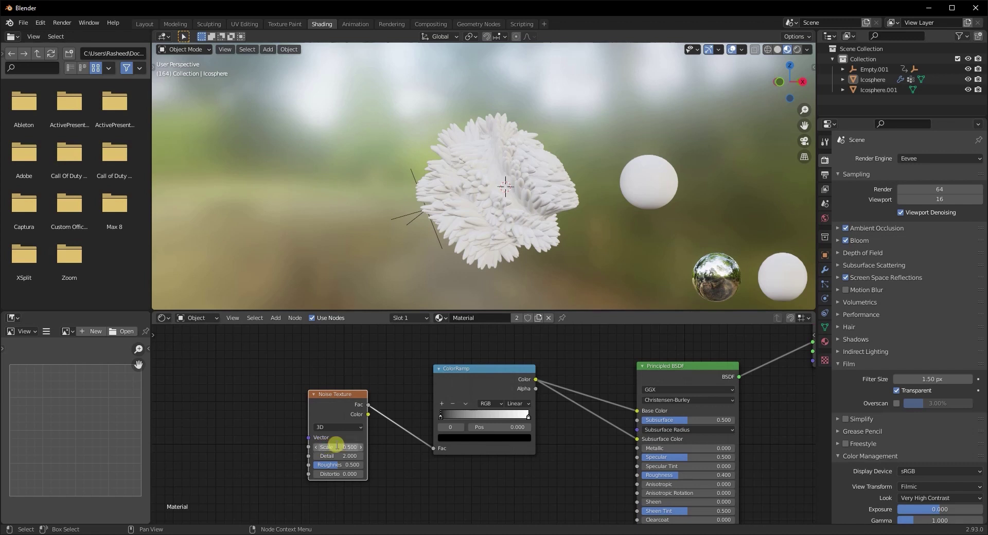
{"action": "middle_click_drag", "start_coordinate": [358, 291], "coordinate": [381, 292]}
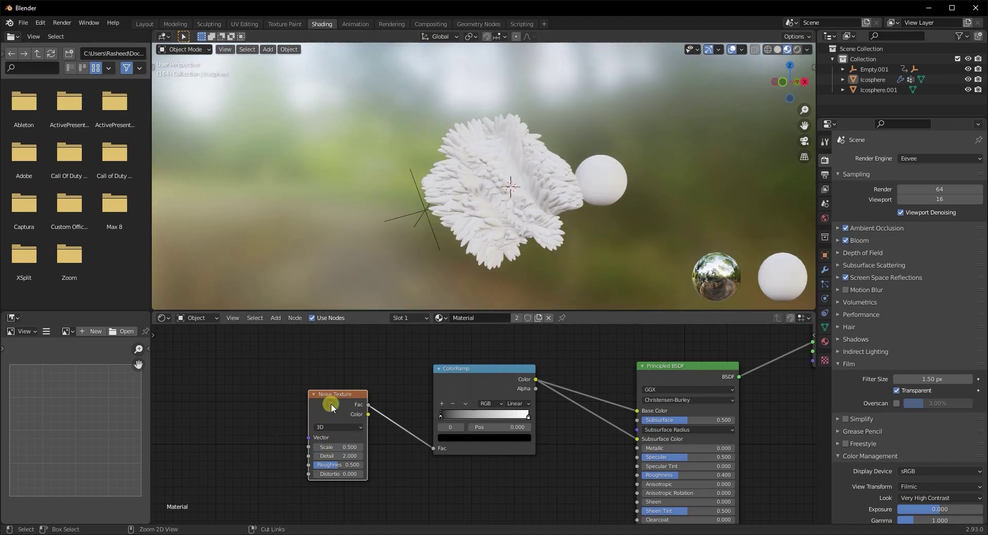
- Add Texture Coordinate and Mapping nodes feeding the Noise Texture's Vector input
{"action": "key", "text": "ctrl+t"}
{"action": "middle_click_drag", "start_coordinate": [395, 401], "coordinate": [551, 399]}
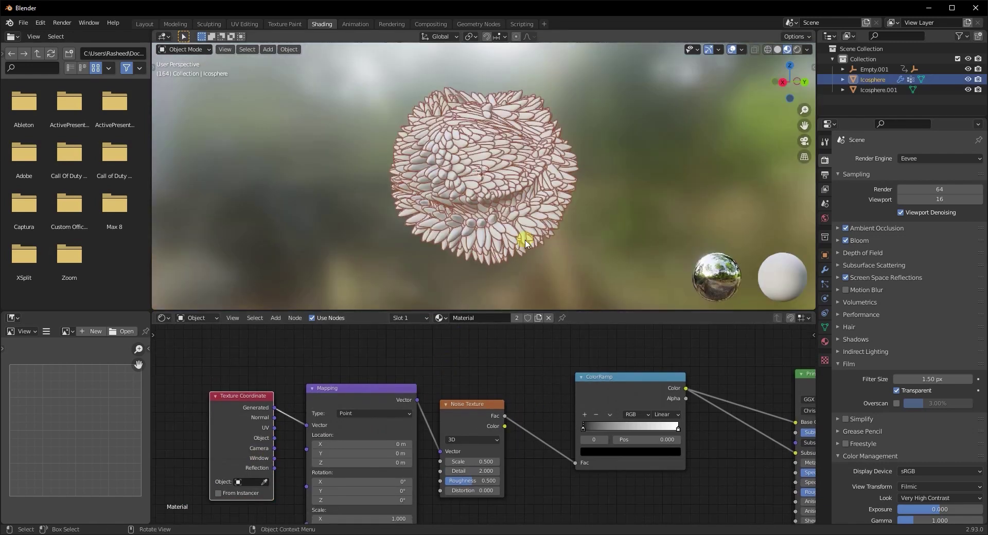
{"action": "scroll", "coordinate": [560, 232], "scroll_direction": "down", "scroll_amount": 3}
{"action": "middle_click_drag", "start_coordinate": [561, 231], "coordinate": [510, 249]}
{"action": "left_click", "coordinate": [515, 248]}
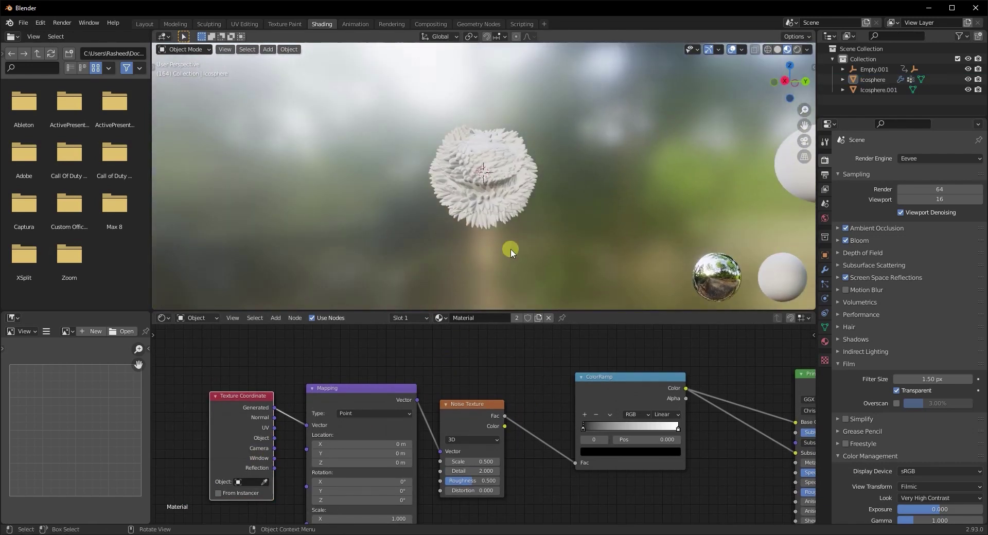
- Assign the existing Material to the instanced source sphere, Icosphere.001
{"action": "left_click", "coordinate": [776, 179]}
{"action": "middle_click_drag", "start_coordinate": [777, 179], "coordinate": [741, 190]}
{"action": "left_click_drag", "start_coordinate": [630, 105], "coordinate": [659, 126]}
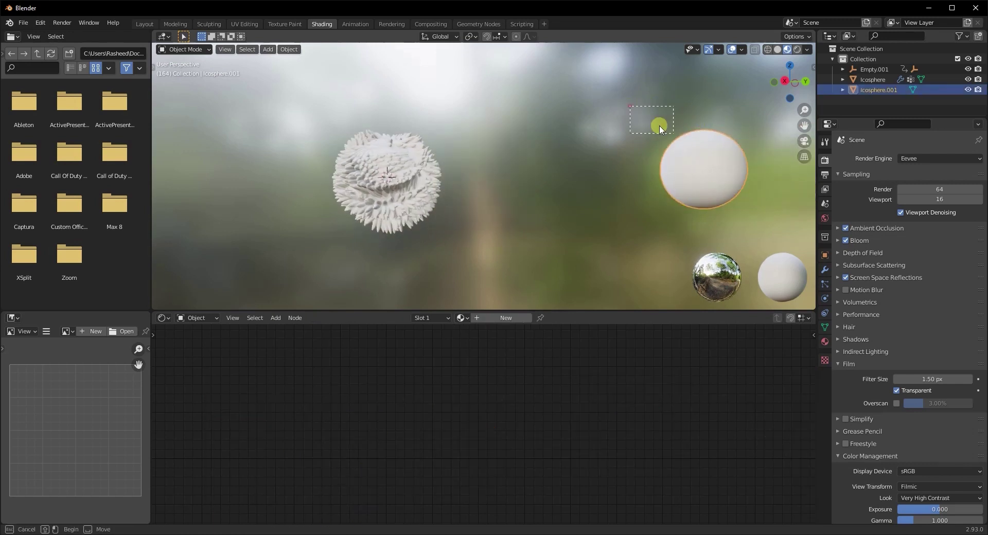
{"action": "left_click_drag", "start_coordinate": [751, 220], "coordinate": [751, 219]}
{"action": "left_click", "coordinate": [391, 224]}
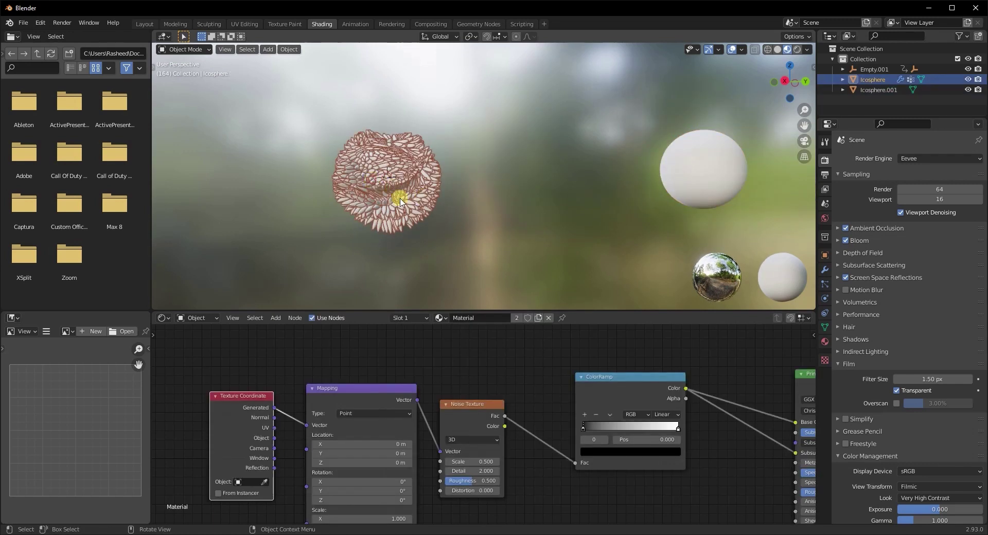
{"action": "scroll", "coordinate": [374, 228], "scroll_direction": "up", "scroll_amount": 2}
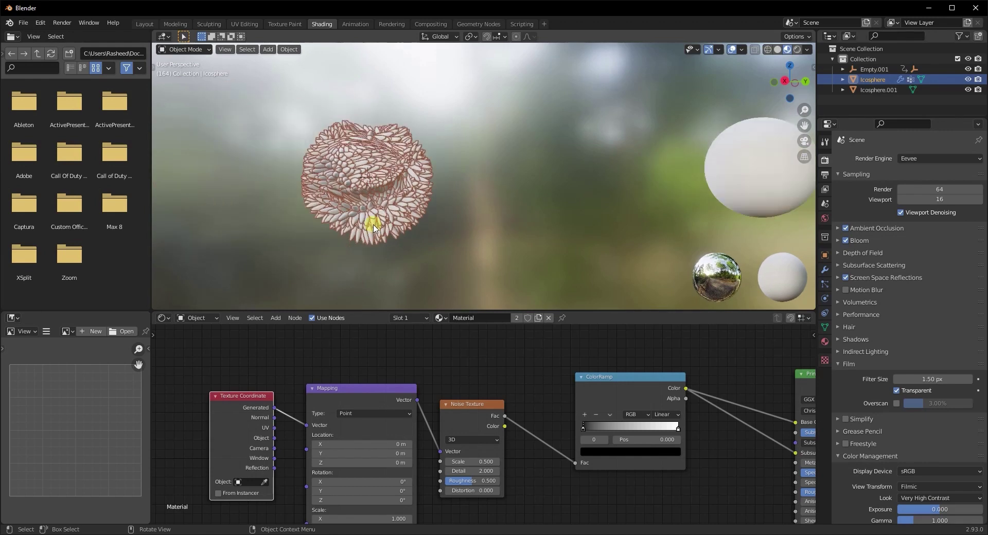
{"action": "left_click", "coordinate": [715, 181]}
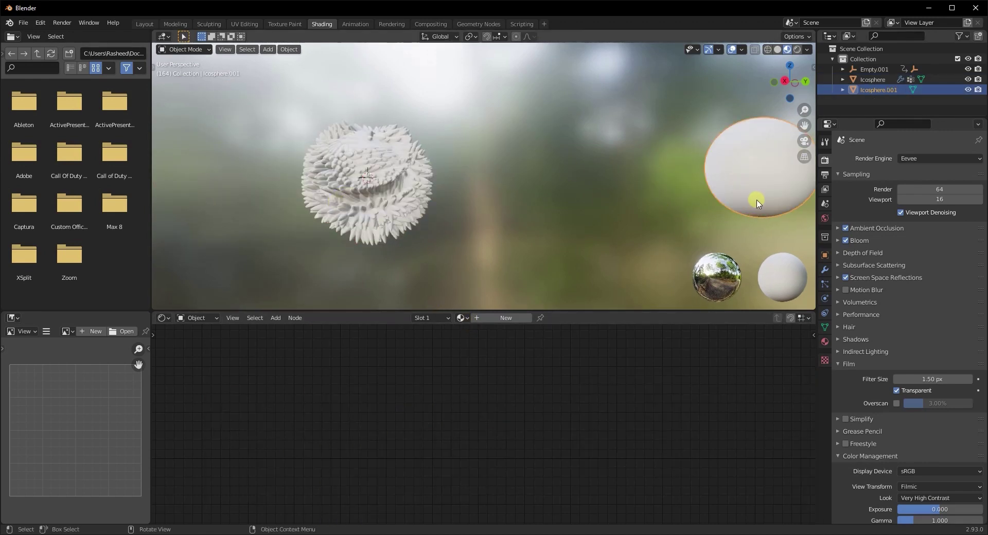
{"action": "left_click", "coordinate": [462, 317]}
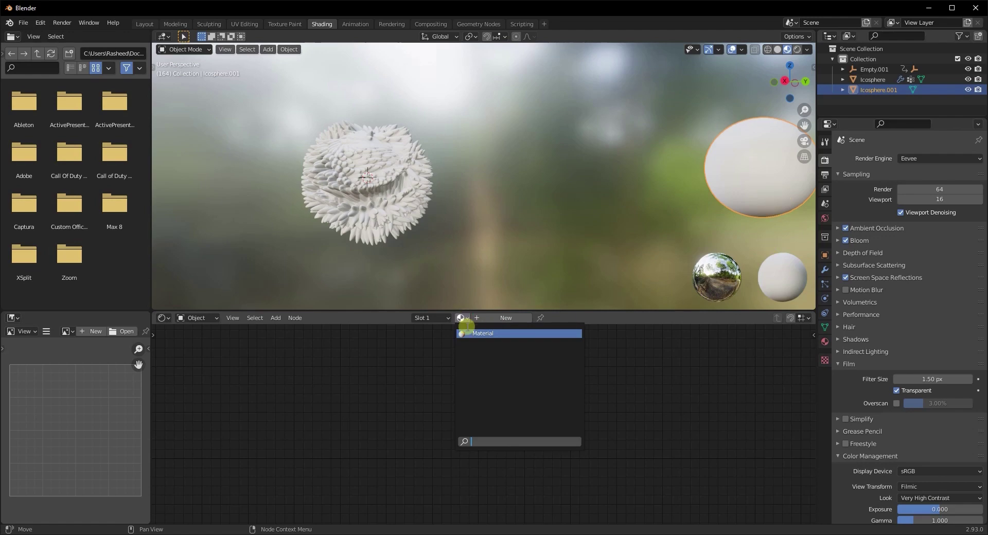
{"action": "left_click", "coordinate": [476, 333]}
- Drive the Mapping node's Vector from the Texture Coordinate node's Camera output instead of Generated, and inspect the shading
{"action": "middle_click_drag", "start_coordinate": [408, 265], "coordinate": [571, 260], "text": "shift"}
{"action": "scroll", "coordinate": [566, 252], "scroll_direction": "up", "scroll_amount": 3}
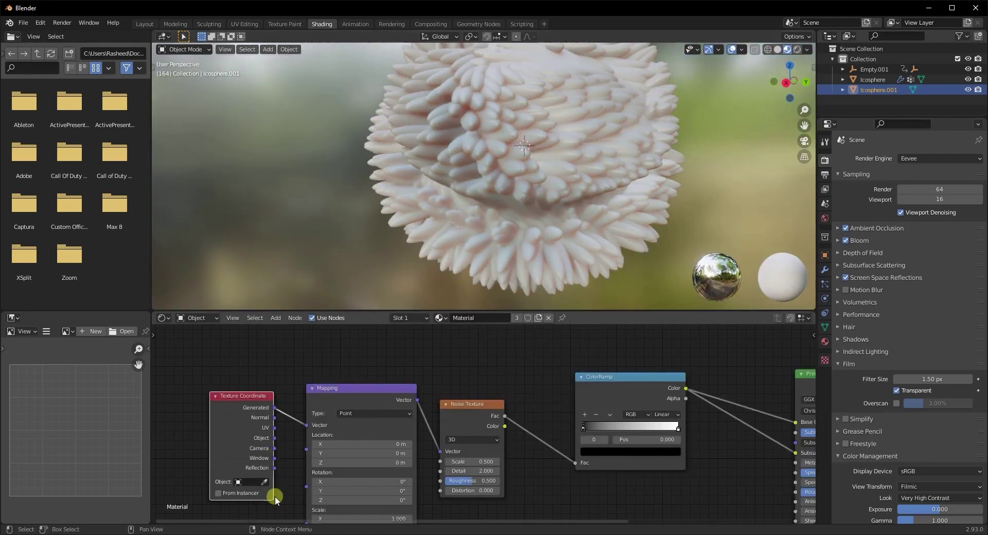
{"action": "scroll", "coordinate": [571, 192], "scroll_direction": "down", "scroll_amount": 3}
{"action": "left_click_drag", "start_coordinate": [252, 399], "coordinate": [207, 403]}
{"action": "middle_click_drag", "start_coordinate": [253, 369], "coordinate": [373, 359]}
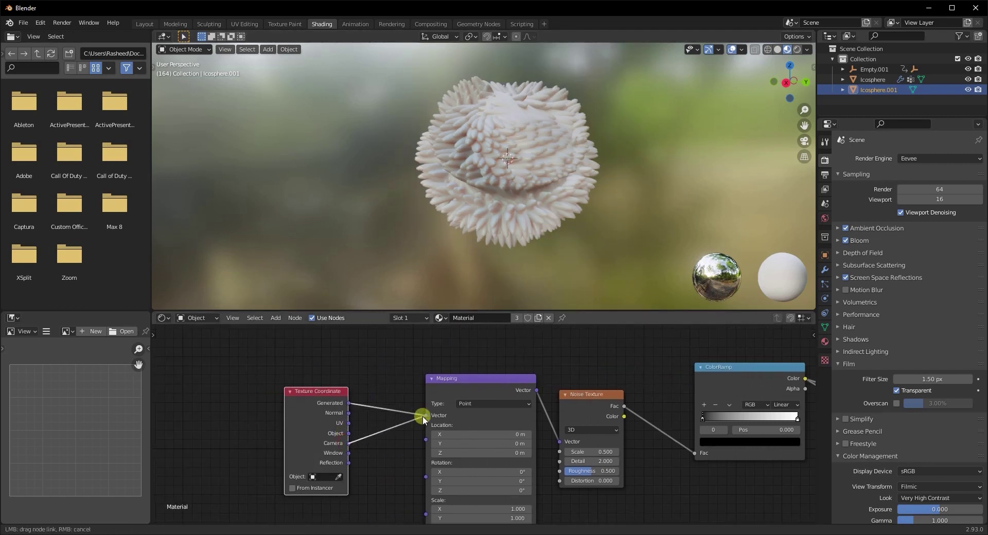
{"action": "left_click_drag", "start_coordinate": [426, 418], "coordinate": [425, 415]}
{"action": "middle_click_drag", "start_coordinate": [593, 236], "coordinate": [548, 264]}
{"action": "scroll", "coordinate": [560, 249], "scroll_direction": "up", "scroll_amount": 4}
{"action": "scroll", "coordinate": [524, 271], "scroll_direction": "down", "scroll_amount": 3}
{"action": "middle_click_drag", "start_coordinate": [617, 258], "coordinate": [539, 241], "text": "shift"}
- Set the Noise Texture's Detail to 16 and its Roughness to 0
{"action": "middle_click_drag", "start_coordinate": [591, 472], "coordinate": [474, 460]}
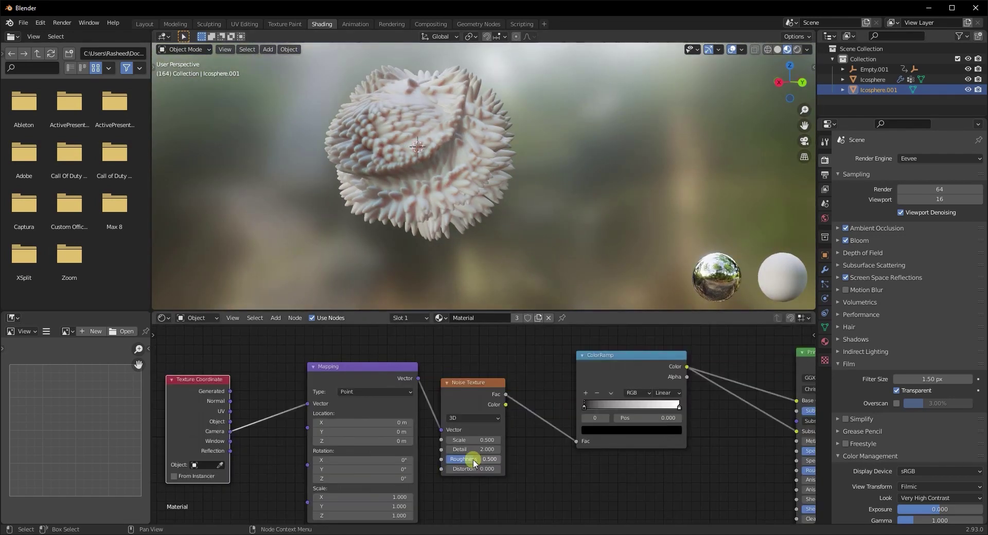
{"action": "middle_click_drag", "start_coordinate": [545, 477], "coordinate": [443, 465]}
{"action": "scroll", "coordinate": [441, 456], "scroll_direction": "up", "scroll_amount": 2}
{"action": "middle_click_drag", "start_coordinate": [378, 466], "coordinate": [423, 462]}
{"action": "mouse_move", "coordinate": [357, 445]}
{"action": "left_mouse_down"}
{"action": "mouse_move", "coordinate": [289, 444]}
{"action": "mouse_move", "coordinate": [344, 448]}
{"action": "mouse_move", "coordinate": [308, 444]}
{"action": "left_mouse_up"}
{"action": "middle_click_drag", "start_coordinate": [440, 474], "coordinate": [339, 512]}
- Move the ColorRamp's black stop to position 0.159 and color it bright red
{"action": "scroll", "coordinate": [456, 482], "scroll_direction": "up", "scroll_amount": 5}
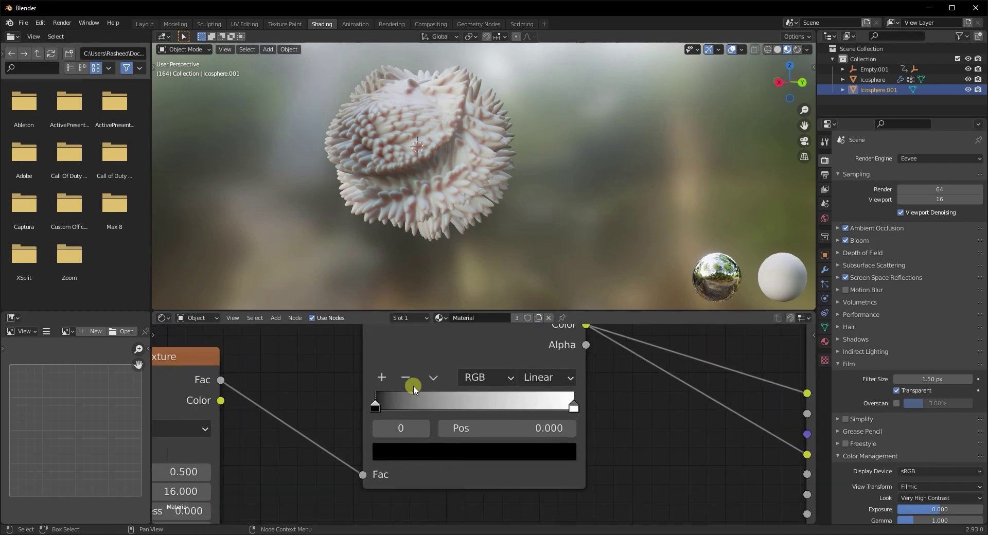
{"action": "left_click_drag", "start_coordinate": [375, 407], "coordinate": [406, 410]}
{"action": "left_click", "coordinate": [441, 454]}
{"action": "left_click_drag", "start_coordinate": [536, 278], "coordinate": [534, 180]}
{"action": "left_click_drag", "start_coordinate": [451, 273], "coordinate": [435, 315]}
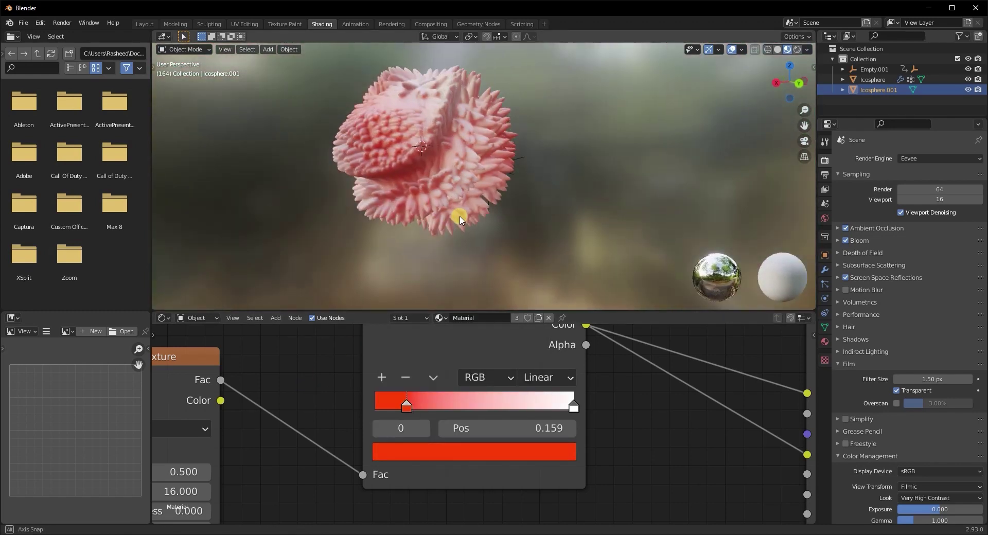
- Change the ColorRamp's white stop to a yellow-orange color
{"action": "left_click", "coordinate": [572, 406]}
{"action": "left_click", "coordinate": [518, 455]}
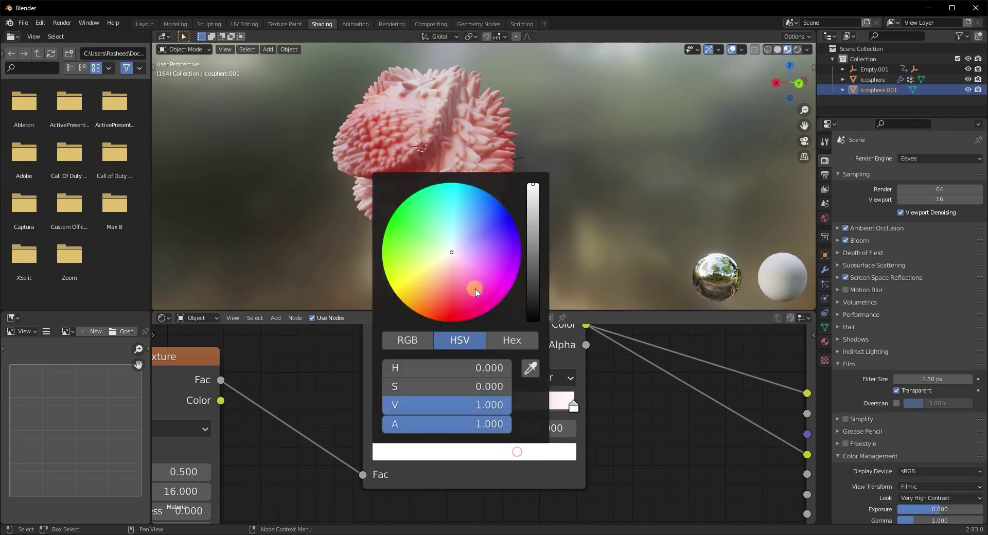
{"action": "left_click_drag", "start_coordinate": [475, 289], "coordinate": [442, 287]}
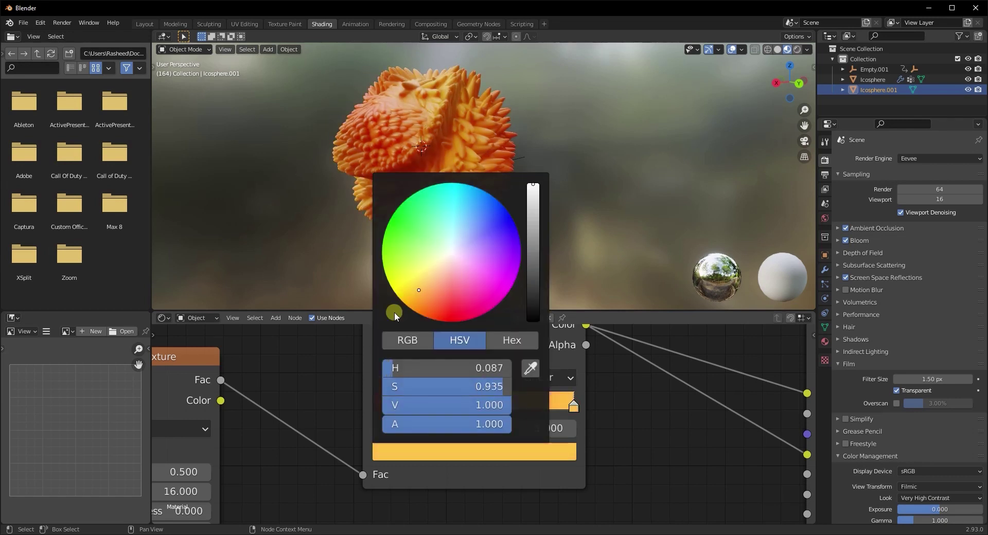
- Move the ColorRamp's yellow-orange stop inward from the end and set the red stop's position to 0.259
{"action": "left_click_drag", "start_coordinate": [572, 406], "coordinate": [529, 408]}
{"action": "left_click", "coordinate": [406, 408]}
{"action": "left_click_drag", "start_coordinate": [406, 404], "coordinate": [424, 405]}
{"action": "middle_click_drag", "start_coordinate": [441, 273], "coordinate": [489, 281]}
- Set the Principled BSDF's Specular to 0 and check the shading on the spiky sphere up close
{"action": "middle_click_drag", "start_coordinate": [682, 437], "coordinate": [404, 406]}
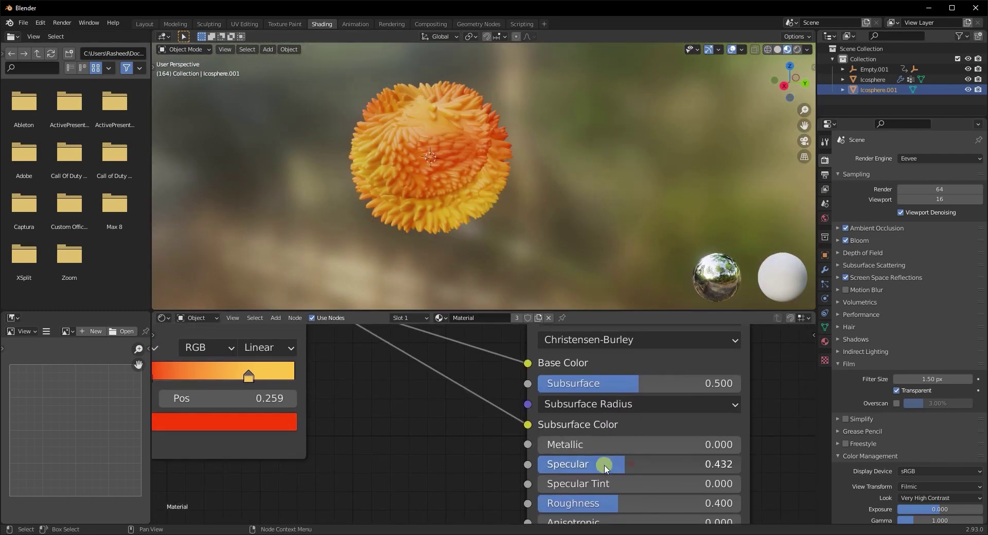
{"action": "left_click_drag", "start_coordinate": [604, 465], "coordinate": [504, 463]}
{"action": "scroll", "coordinate": [520, 258], "scroll_direction": "up", "scroll_amount": 3}
{"action": "middle_click_drag", "start_coordinate": [523, 257], "coordinate": [560, 240]}
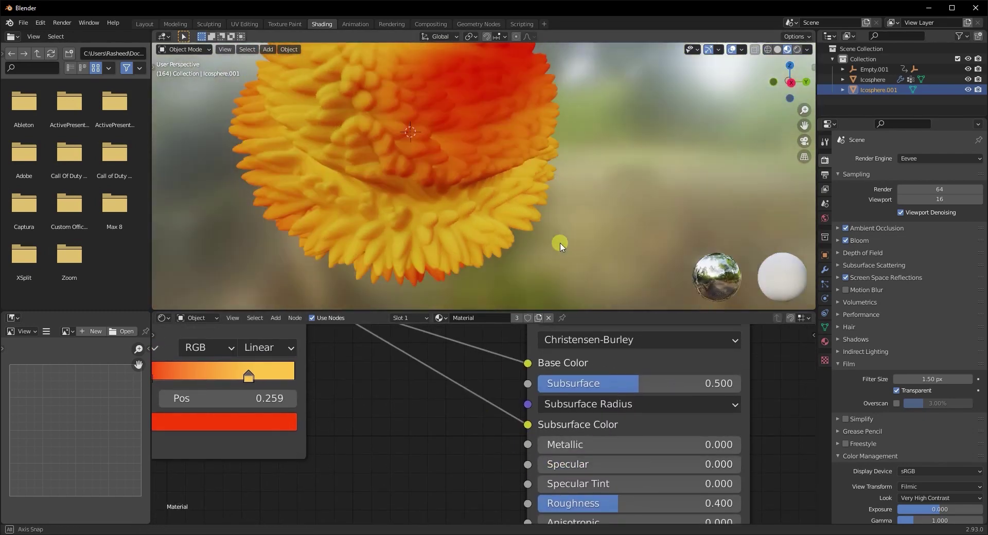
- Change the ColorRamp's red stop to a softer, lighter coral red
{"action": "scroll", "coordinate": [555, 244], "scroll_direction": "down", "scroll_amount": 3}
{"action": "middle_click_drag", "start_coordinate": [379, 433], "coordinate": [578, 440]}
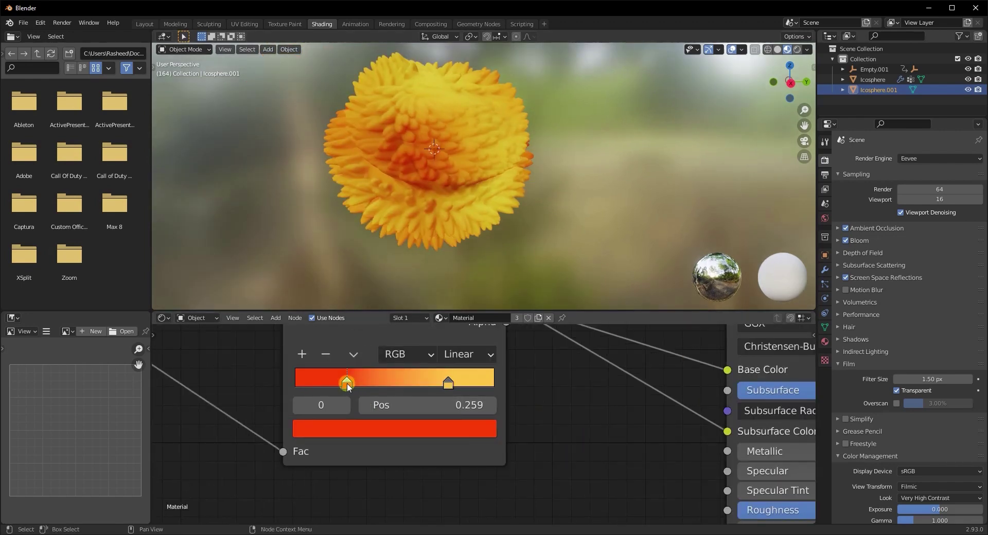
{"action": "left_click", "coordinate": [353, 429]}
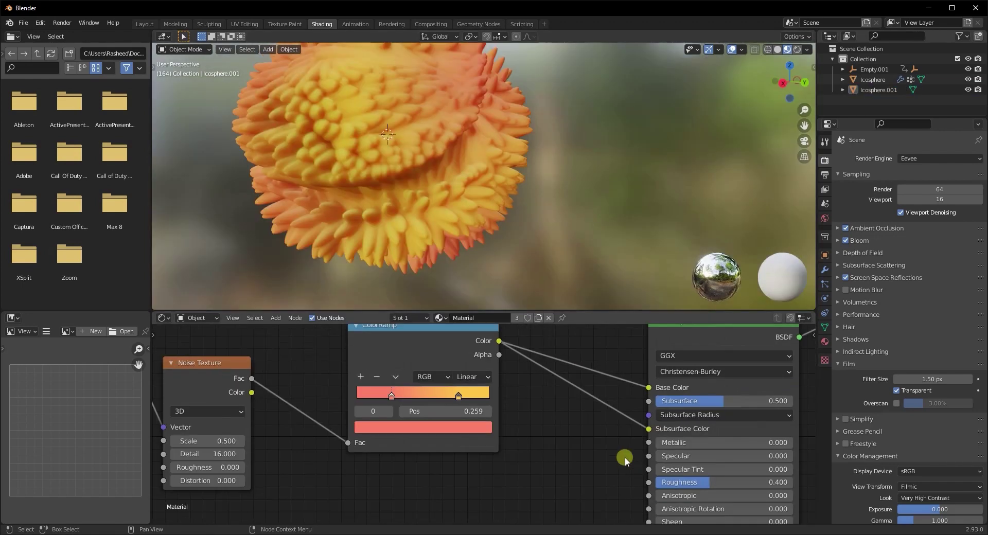
- Play the animation and inspect the shaded, deforming sphere from another angle and up close
{"action": "middle_click_drag", "start_coordinate": [624, 460], "coordinate": [478, 471]}
{"action": "scroll", "coordinate": [478, 471], "scroll_direction": "down", "scroll_amount": 4}
{"action": "middle_click_drag", "start_coordinate": [710, 439], "coordinate": [648, 449]}
{"action": "scroll", "coordinate": [569, 234], "scroll_direction": "down", "scroll_amount": 1}
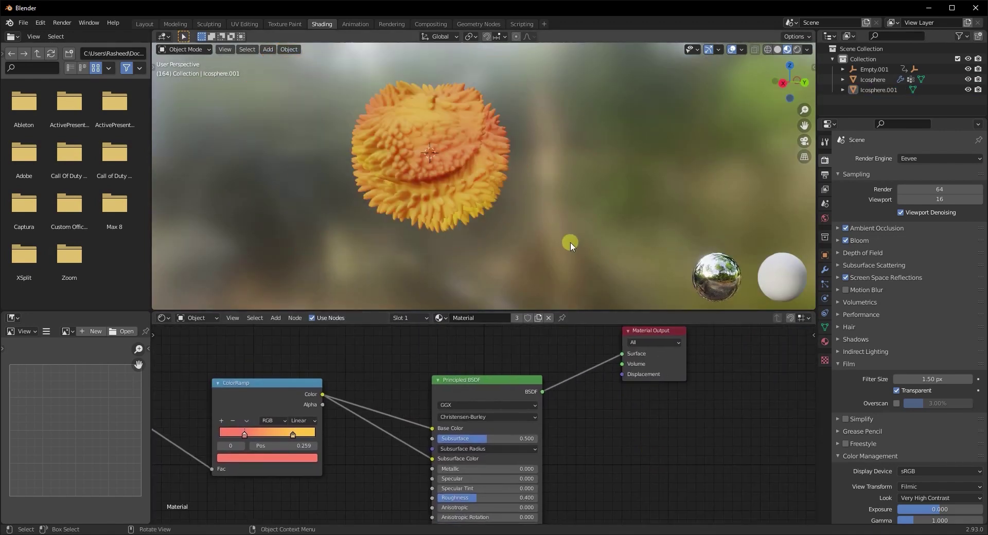
{"action": "key", "text": "space"}
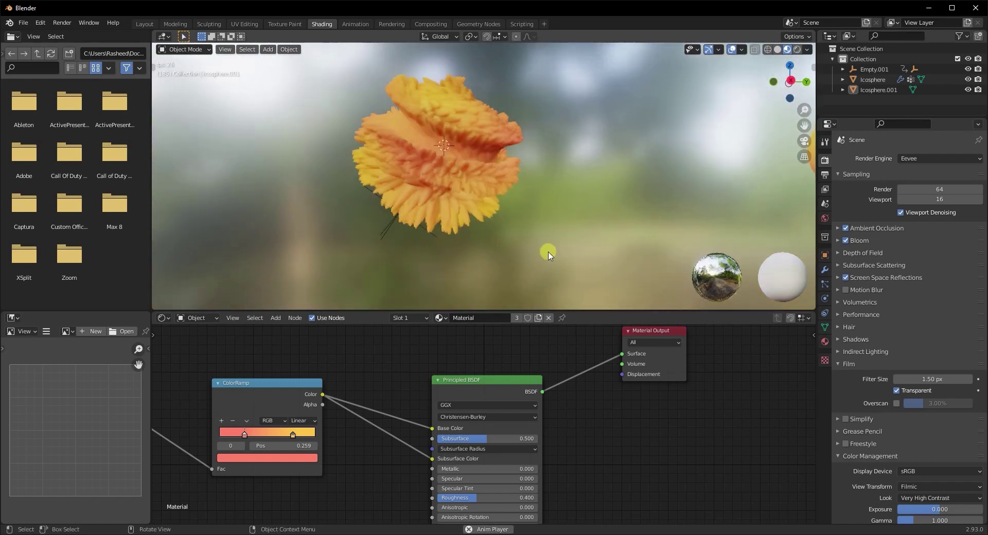
{"action": "middle_click_drag", "start_coordinate": [547, 252], "coordinate": [505, 260]}
{"action": "scroll", "coordinate": [505, 259], "scroll_direction": "up", "scroll_amount": 2}
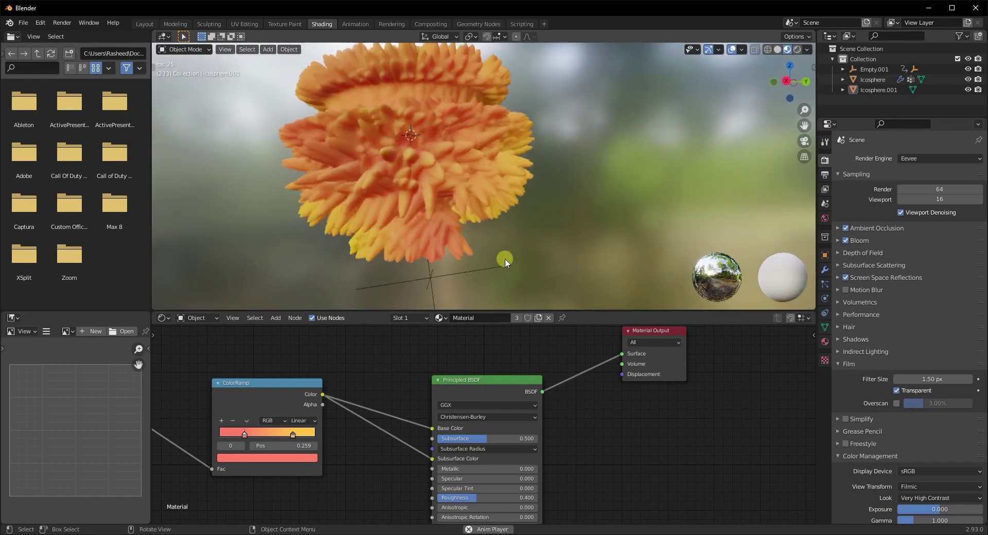